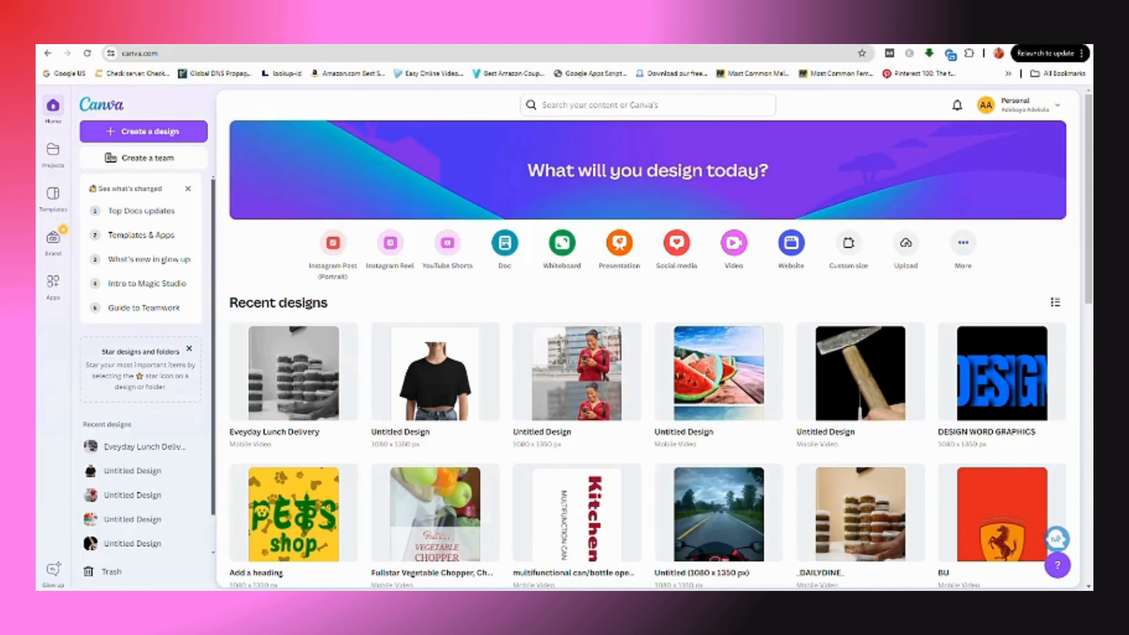
Step: Create a new 1080 × 1920 px Instagram Reel design by searching the design types for "instagram"
click(145, 133)
text(instagra)
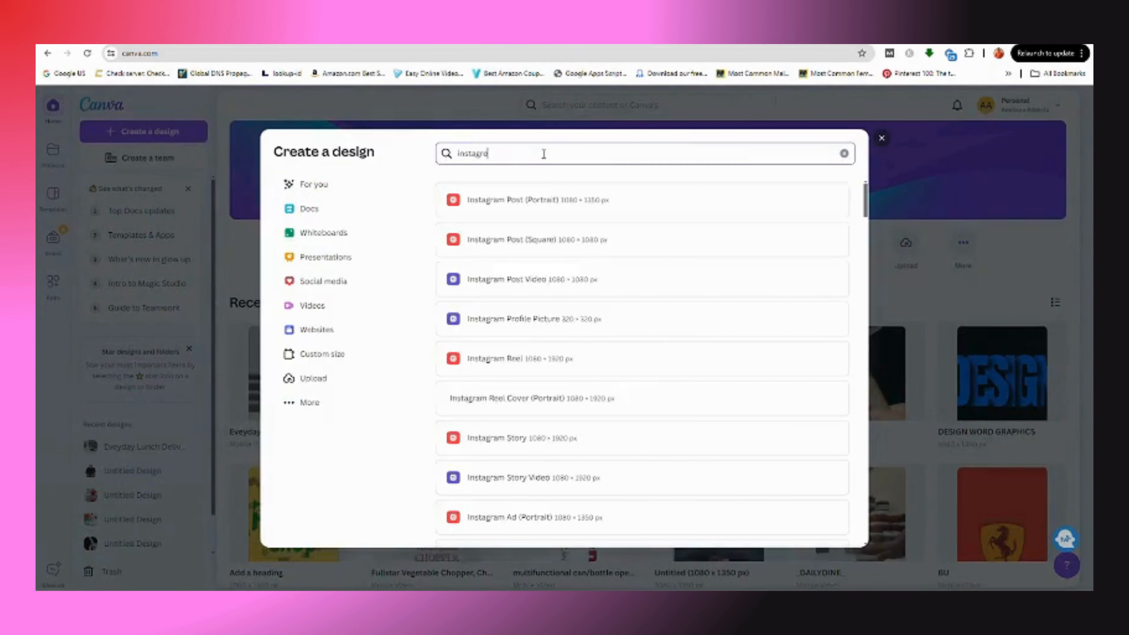
text(m)
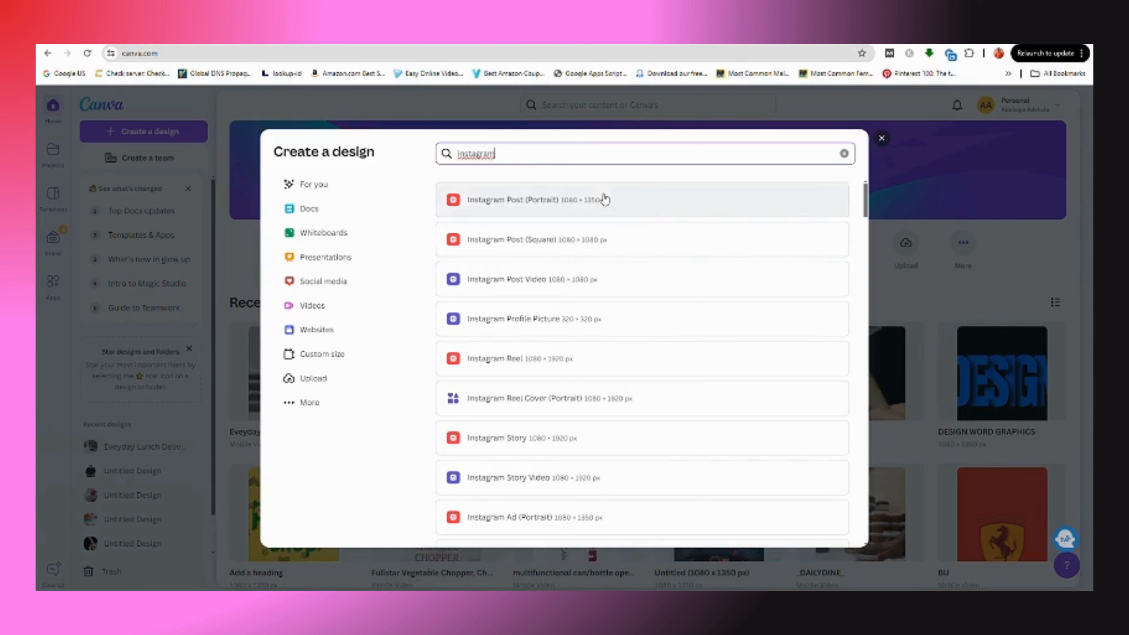
click(542, 363)
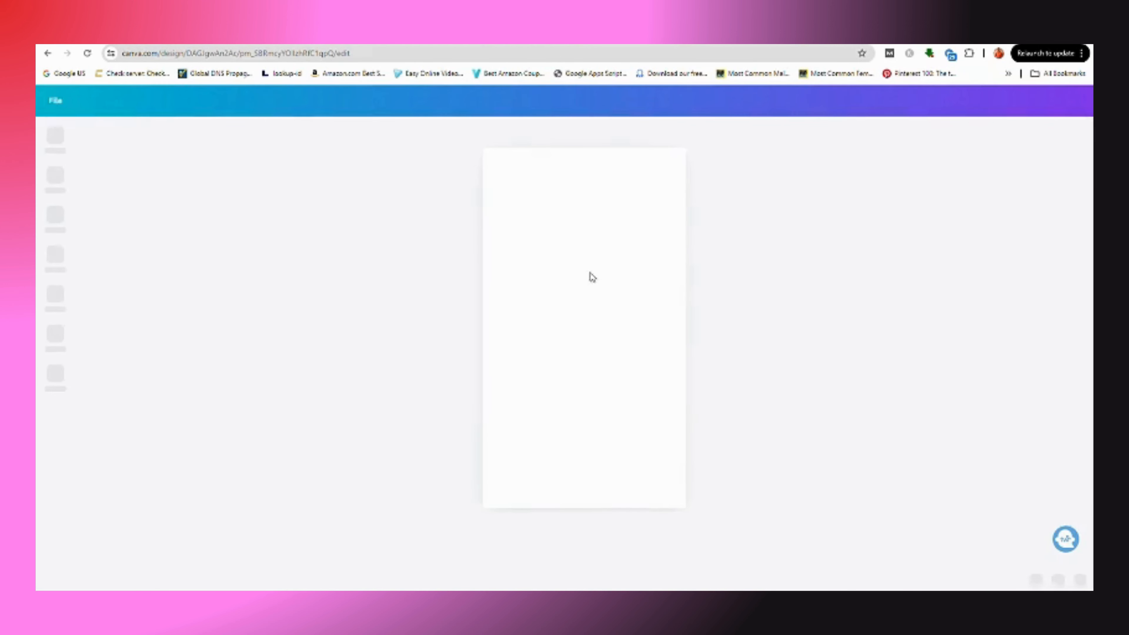
Step: Add the uploaded photo of the hand over stacked food containers, enlarge it to page width and set it as the page background
click(241, 431)
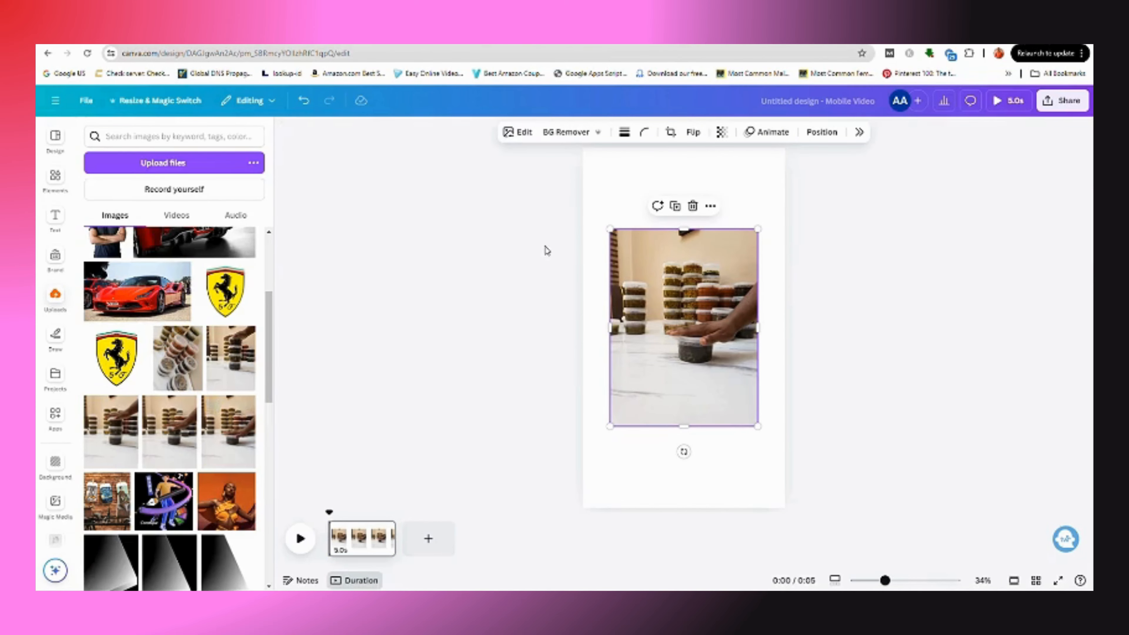
click(627, 225)
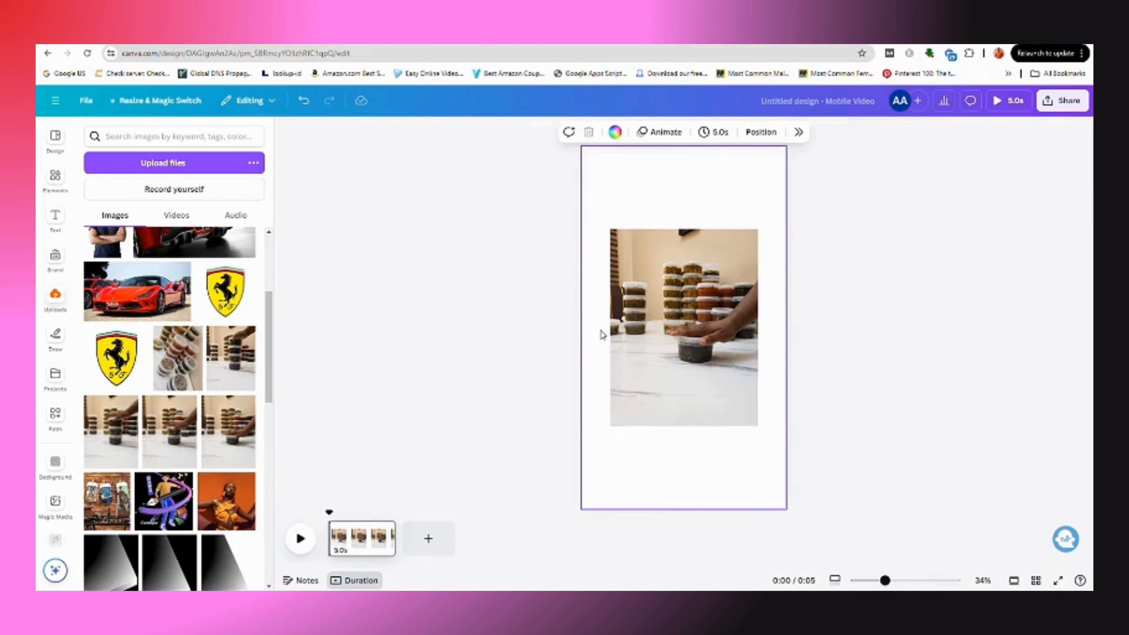
click(647, 322)
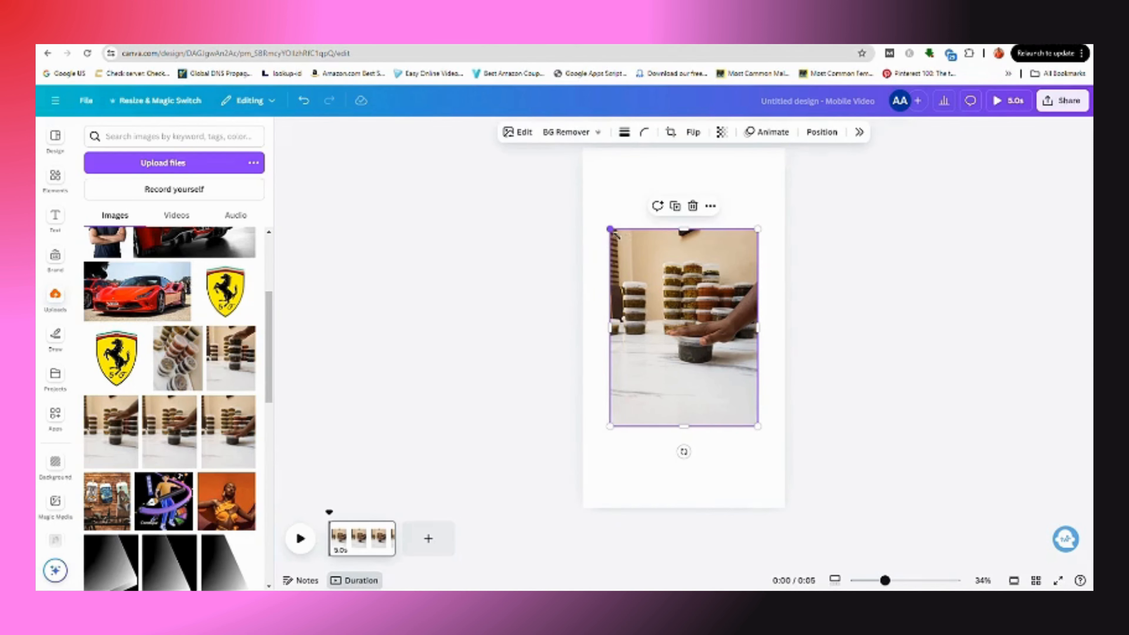
drag(611, 231, 575, 182)
drag(764, 434, 788, 466)
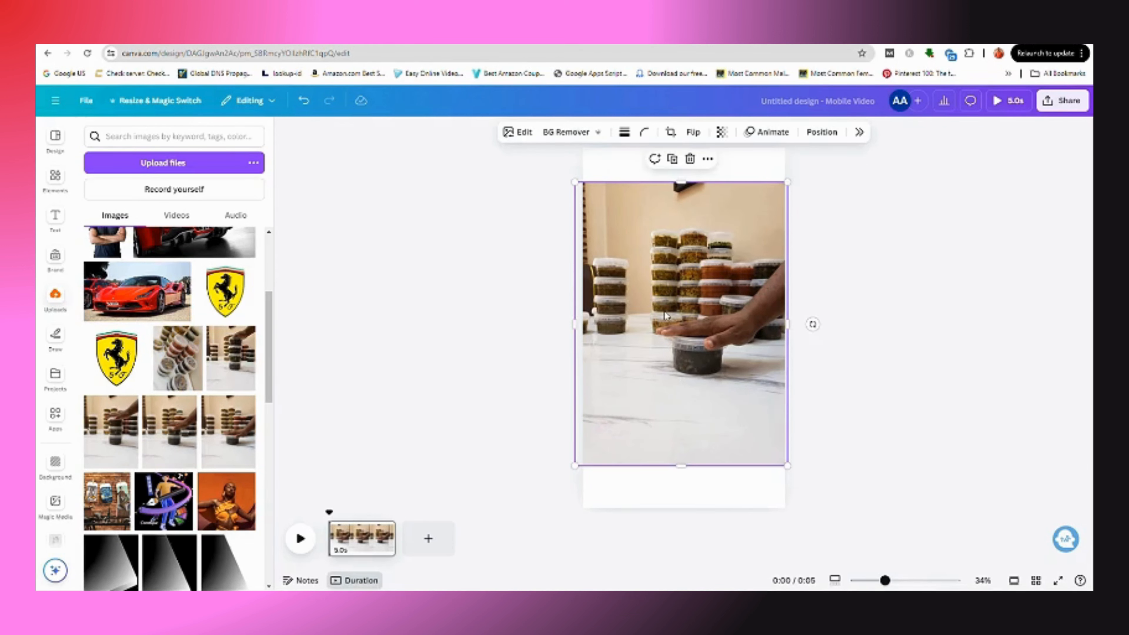
click(707, 159)
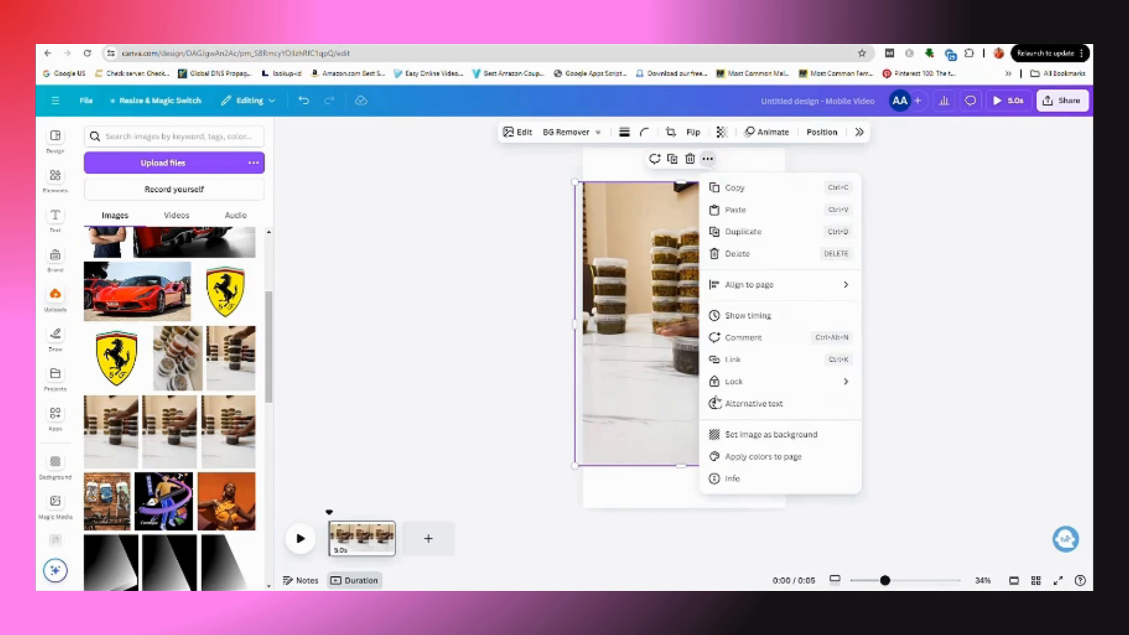
click(754, 435)
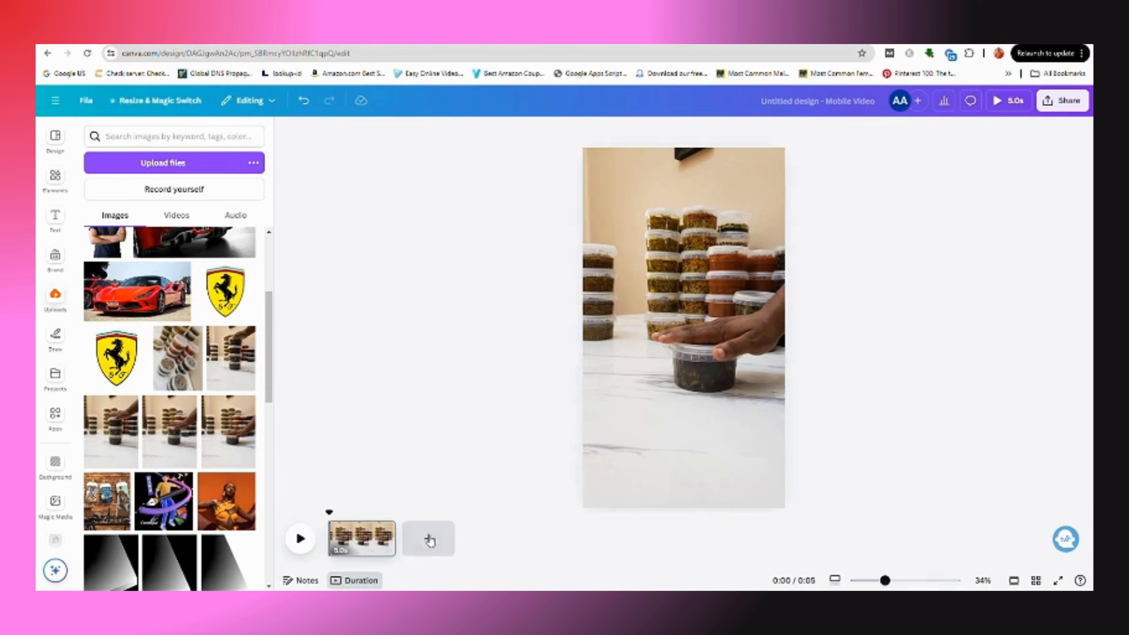
Step: Duplicate the photo page repeatedly until the video has ten identical pages
click(363, 540)
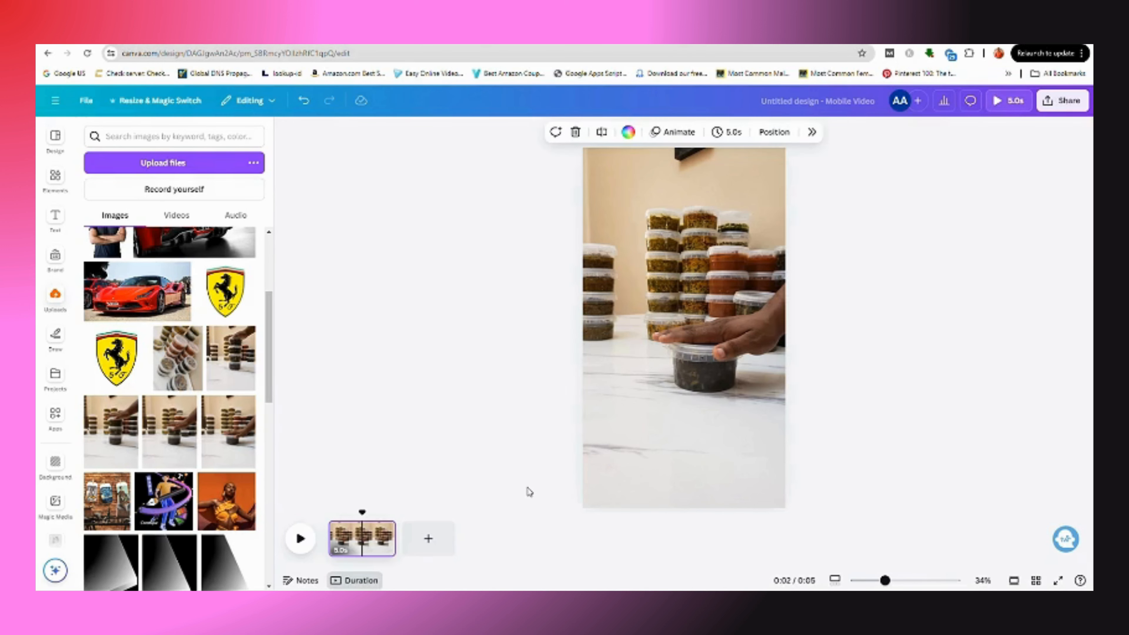
click(384, 531)
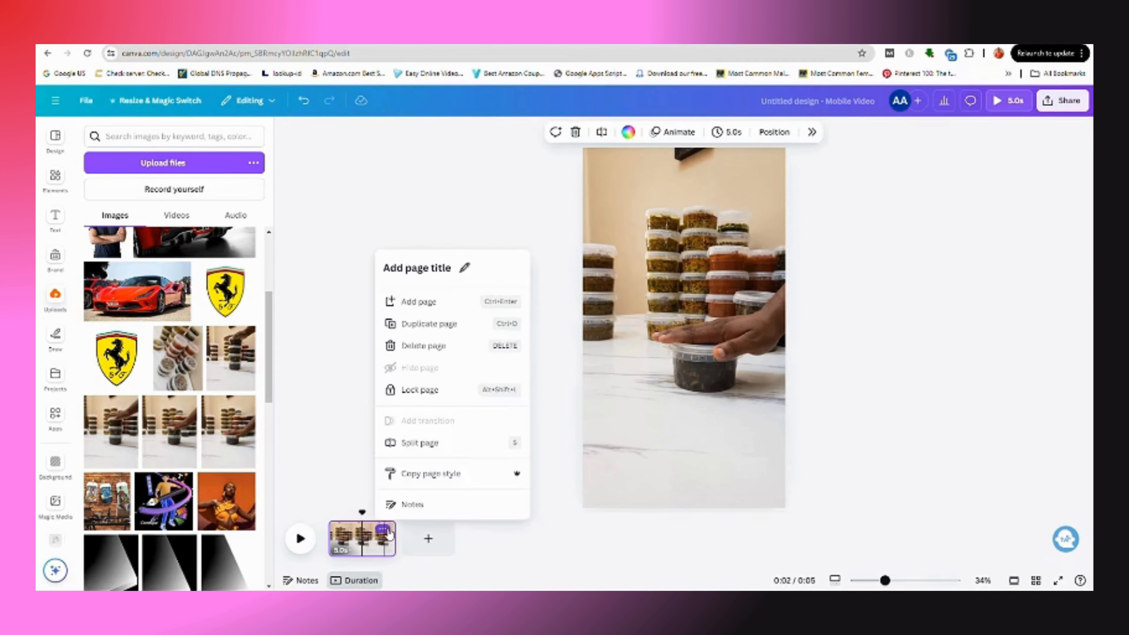
click(452, 335)
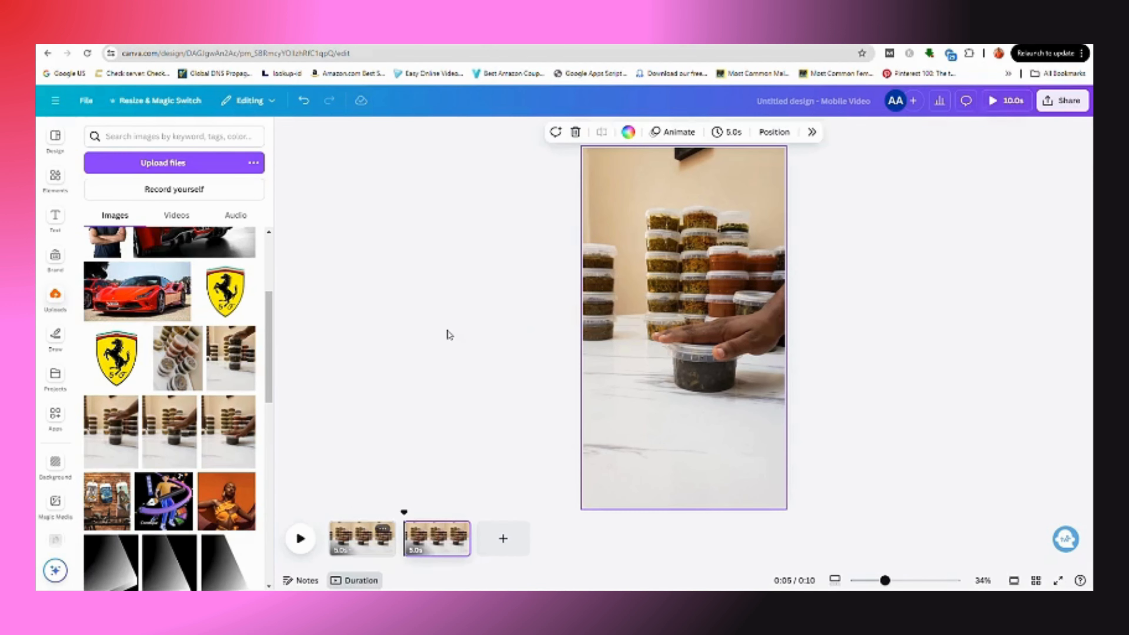
click(439, 544)
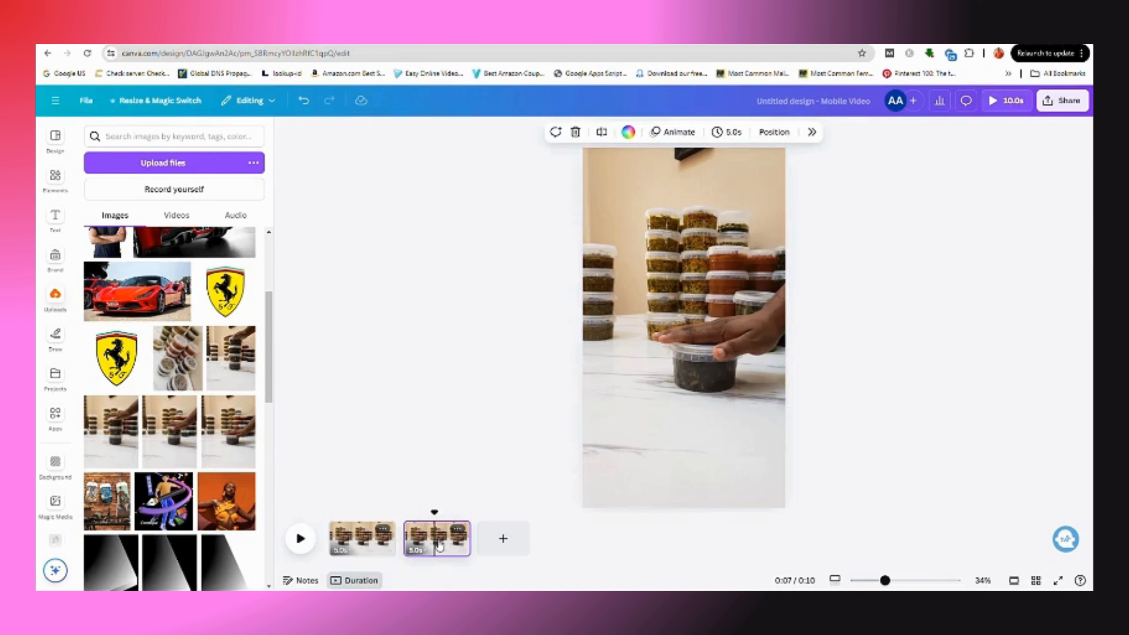
key(ctrl+d)
key(ctrl+d)
key(ctrl+d)
key(ctrl+d)
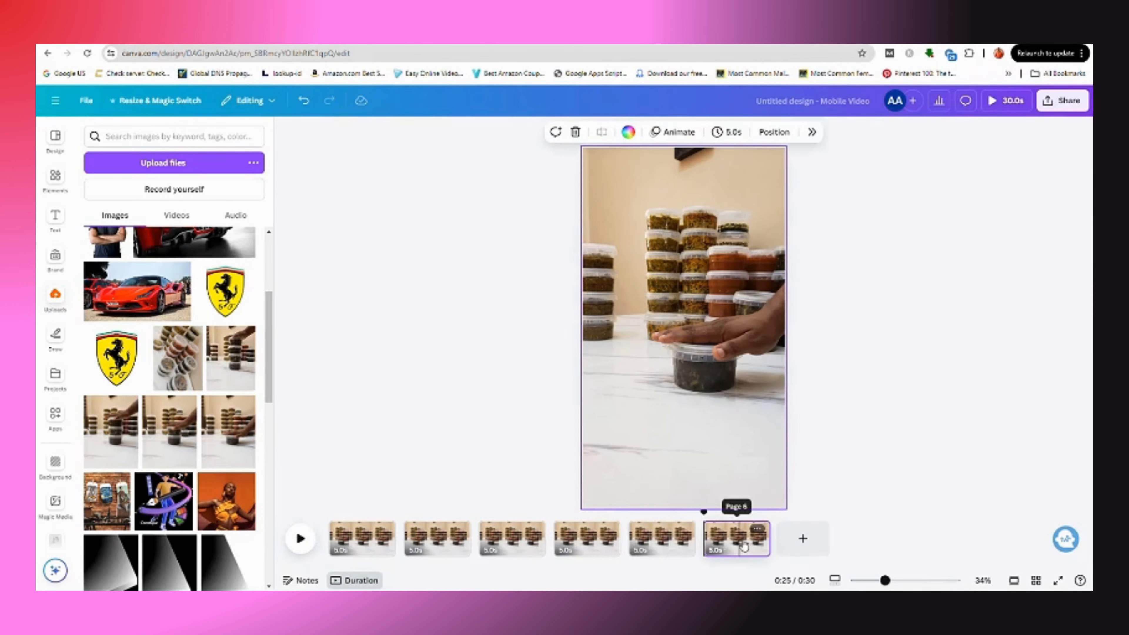
key(ctrl+d)
key(ctrl+d)
key(ctrl+d)
key(ctrl+d)
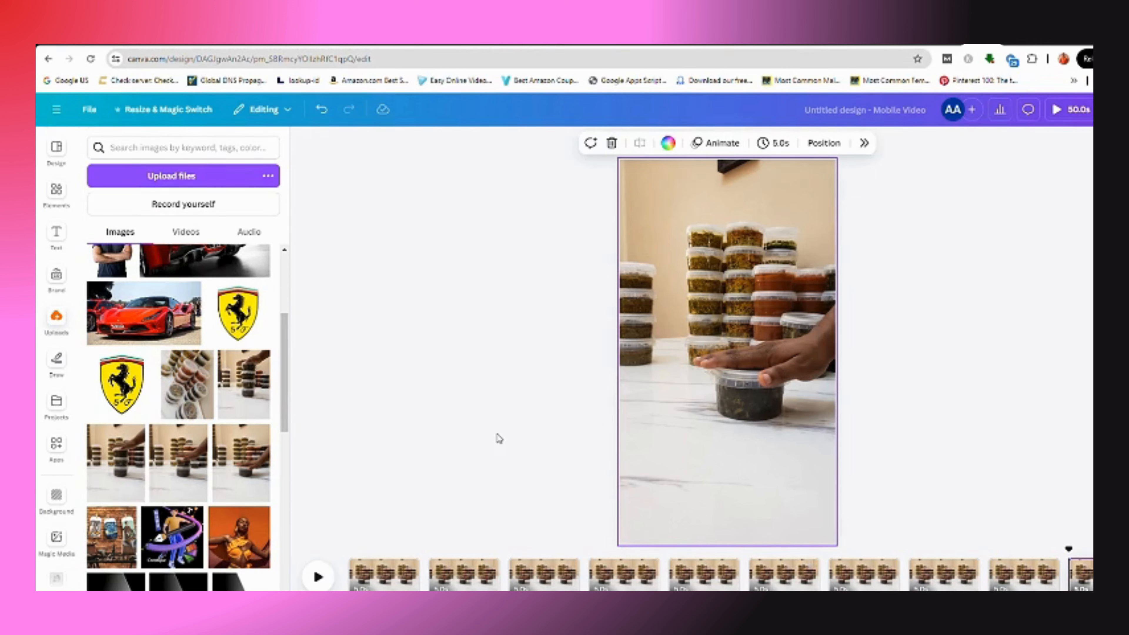
click(498, 438)
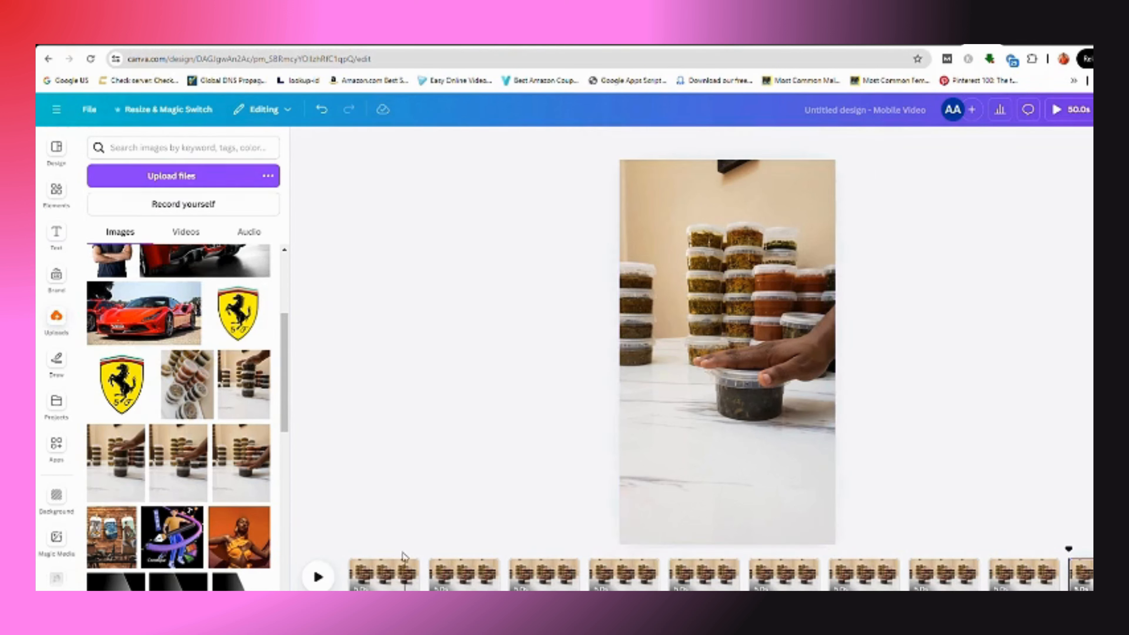
Step: Apply the Custom duotone effect to the first page's background photo and look through the other duotone presets
click(383, 579)
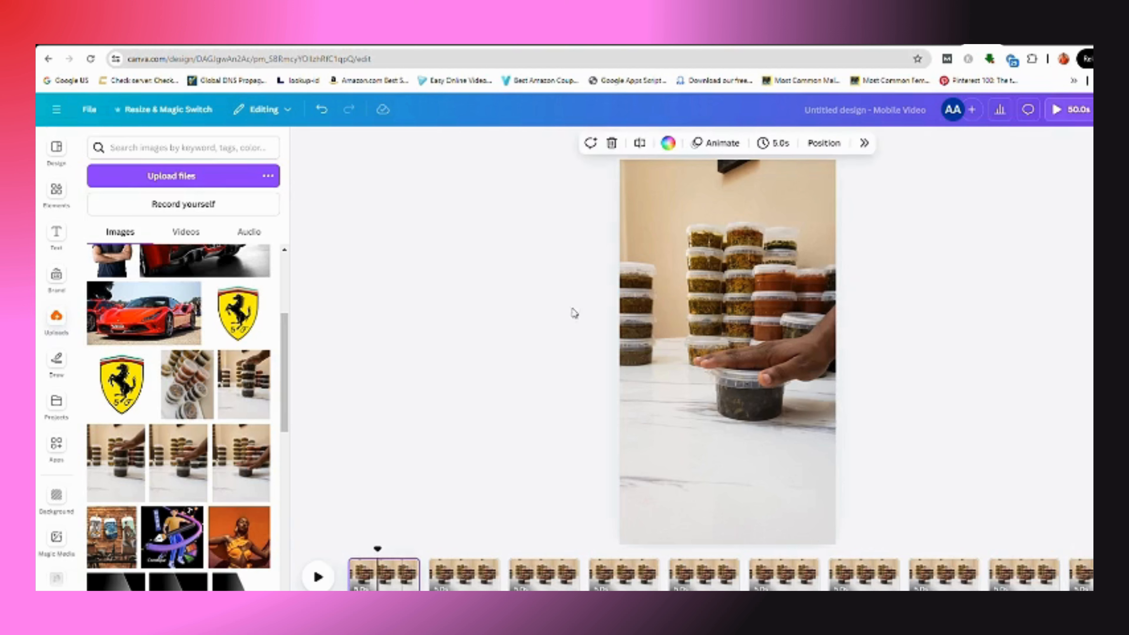
click(783, 177)
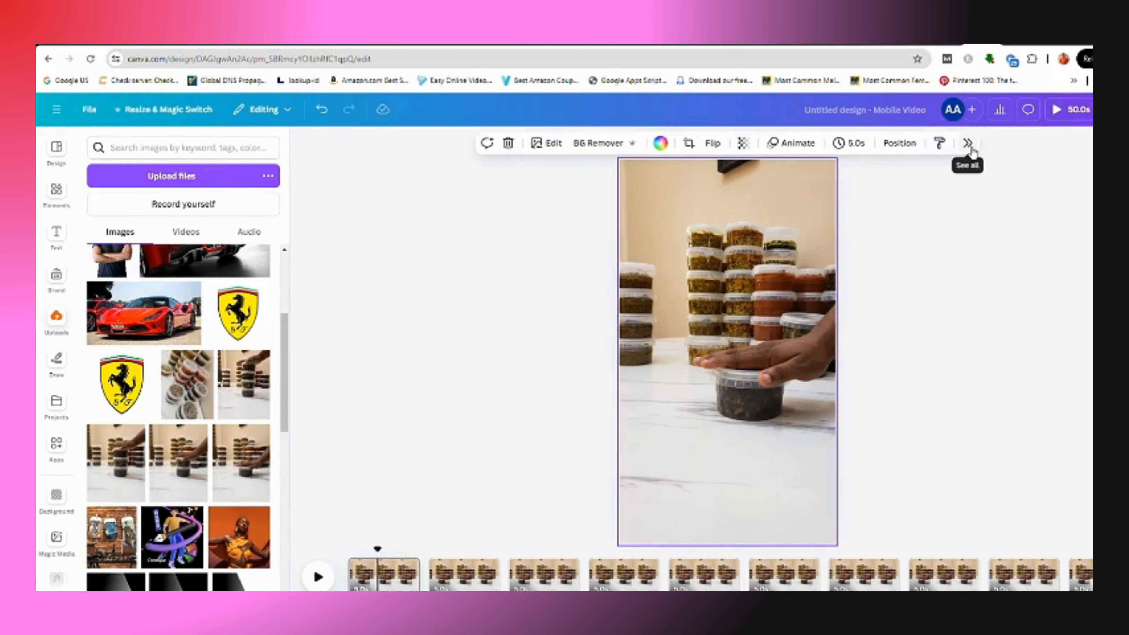
click(969, 144)
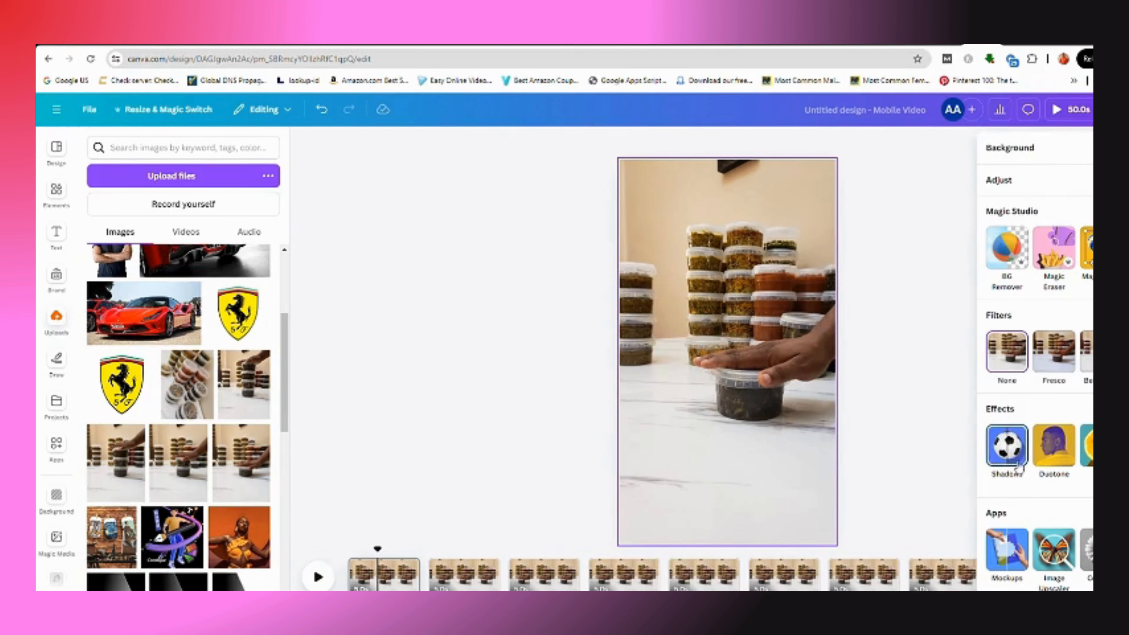
click(1055, 466)
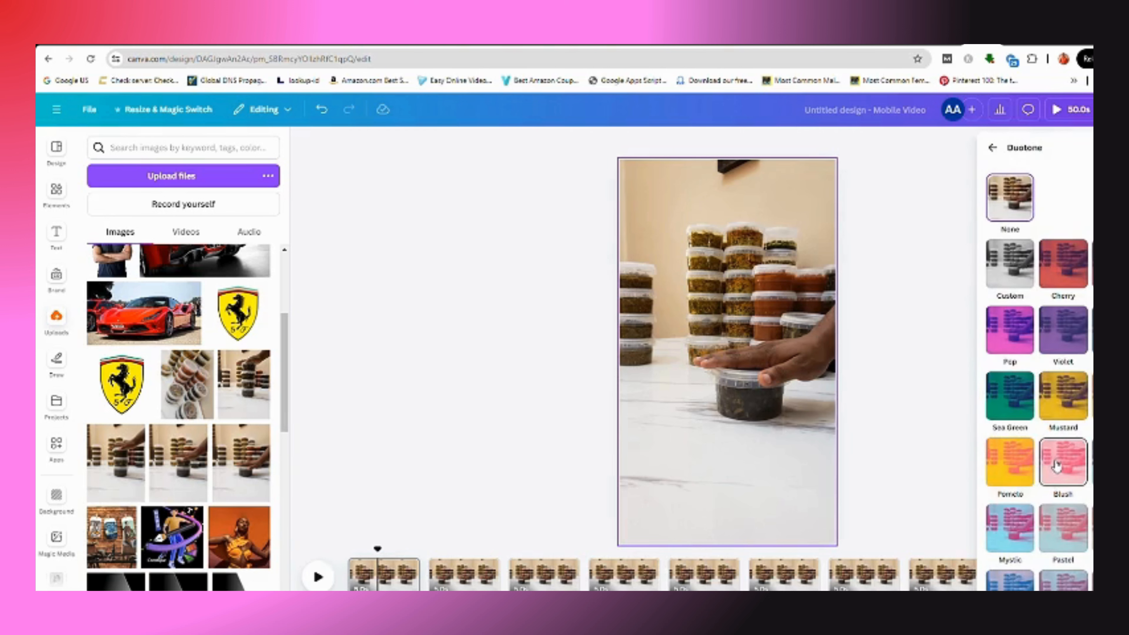
scroll(1048, 406, down, 3)
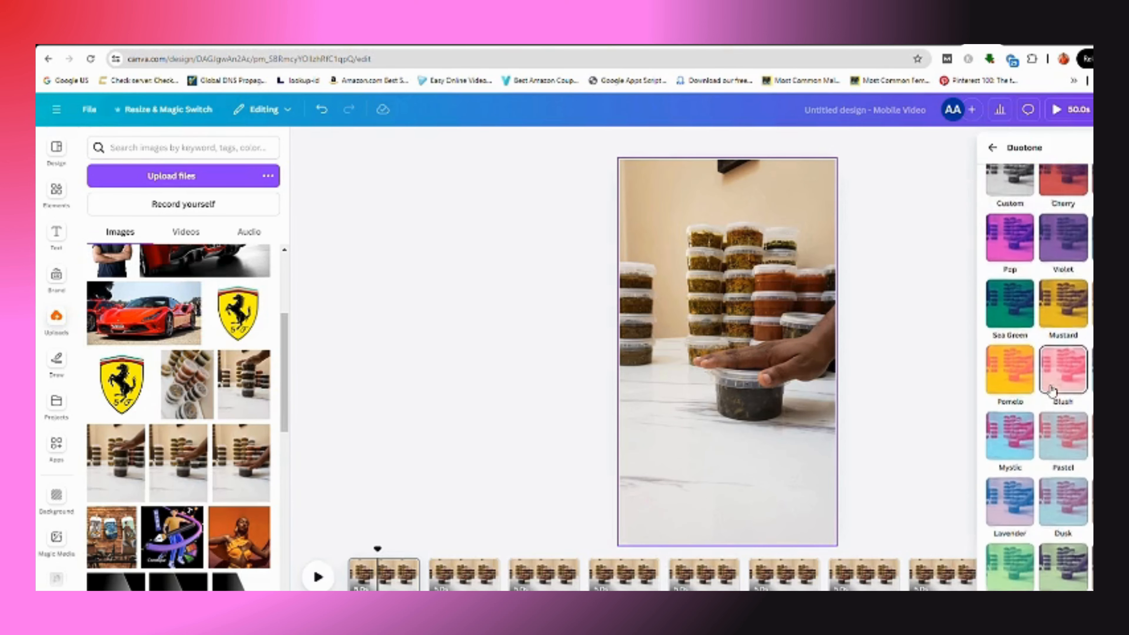
scroll(1052, 392, up, 2)
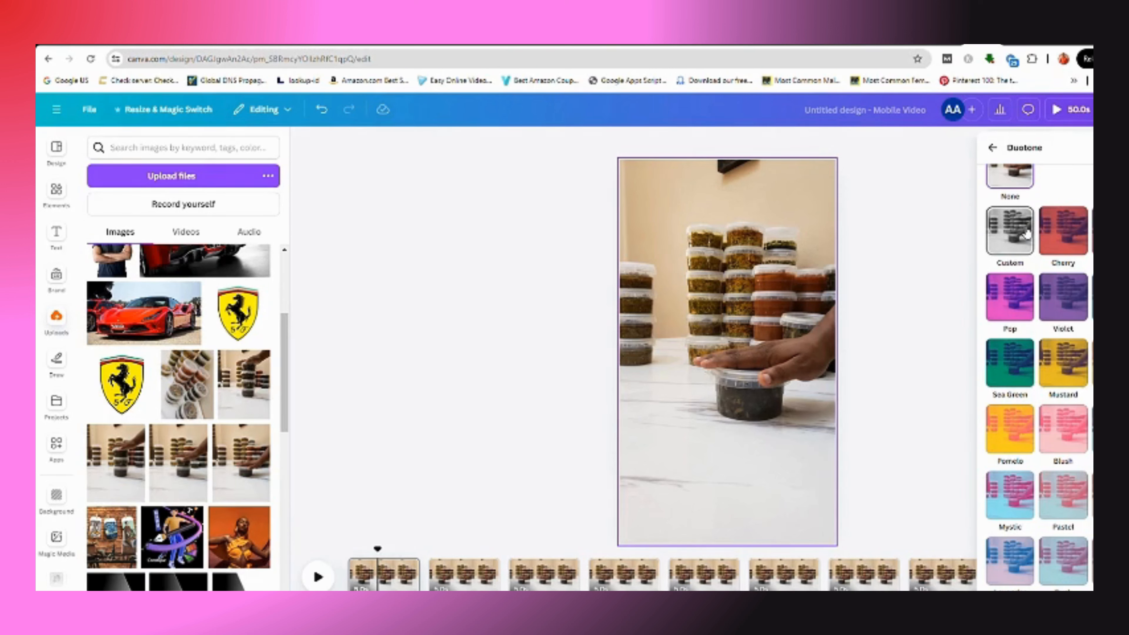
click(1011, 241)
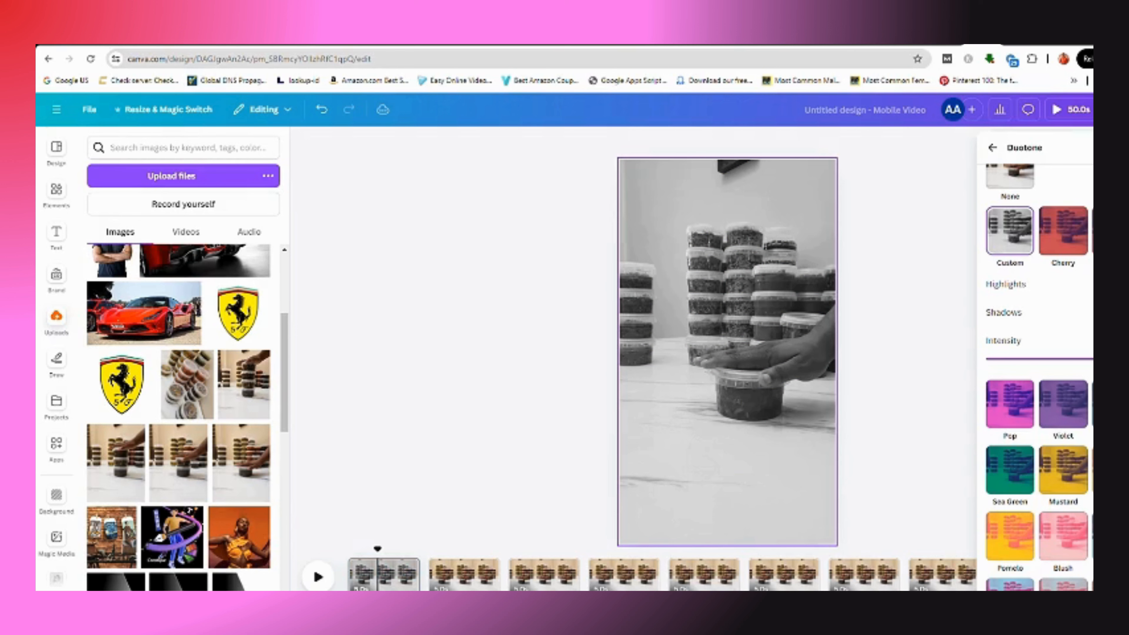
scroll(1082, 493, down, 5)
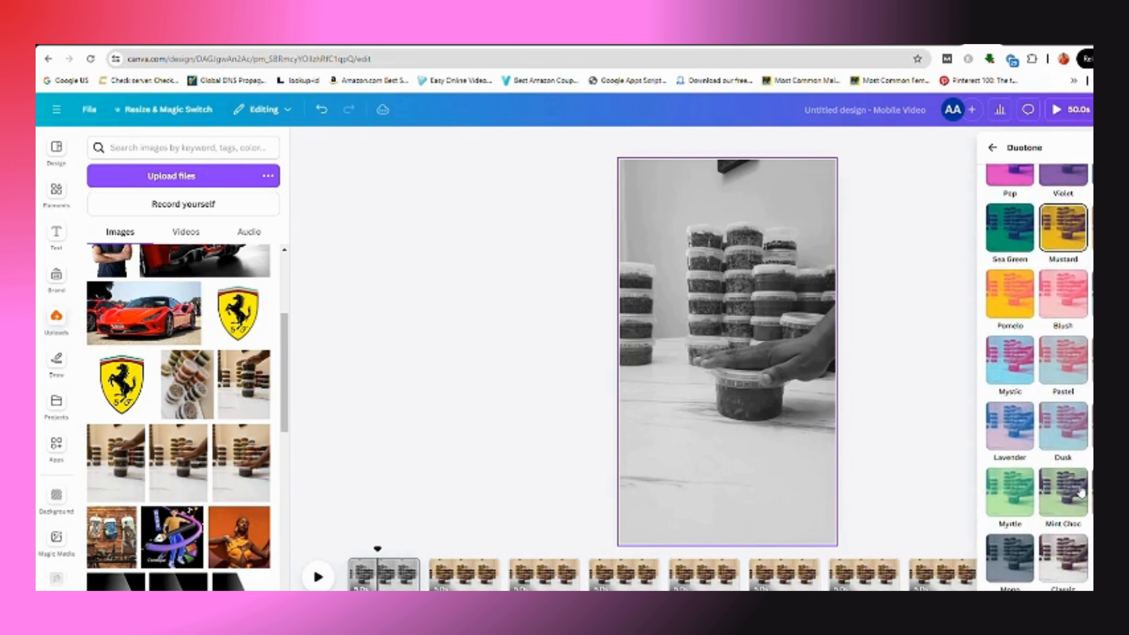
scroll(1081, 493, up, 6)
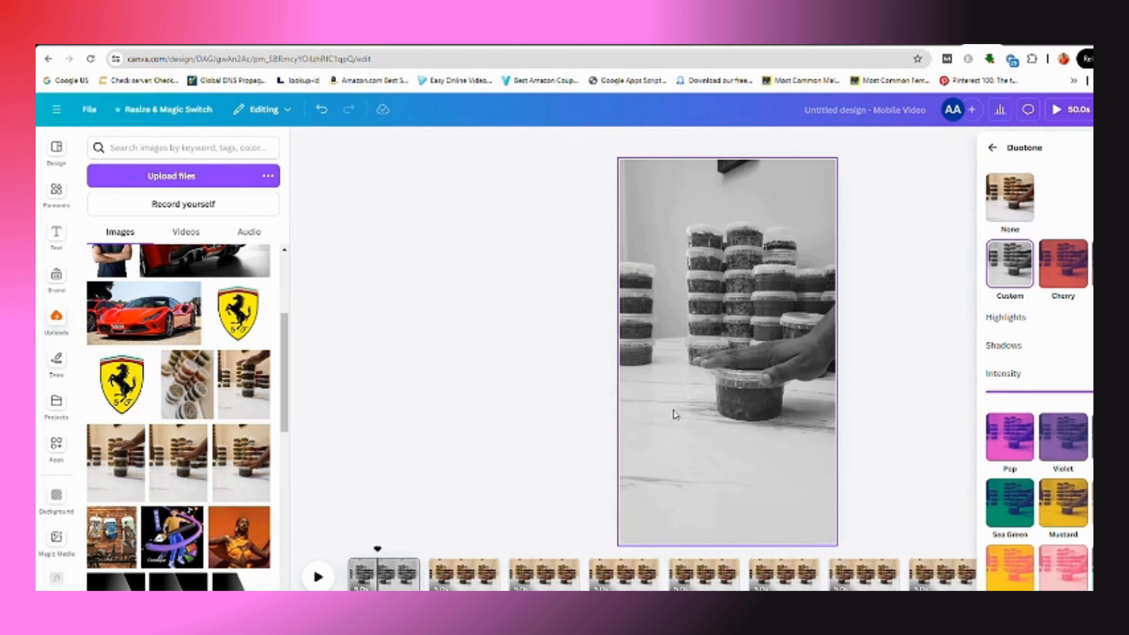
Step: Apply the Cherry duotone effect to the second page's background photo
click(457, 584)
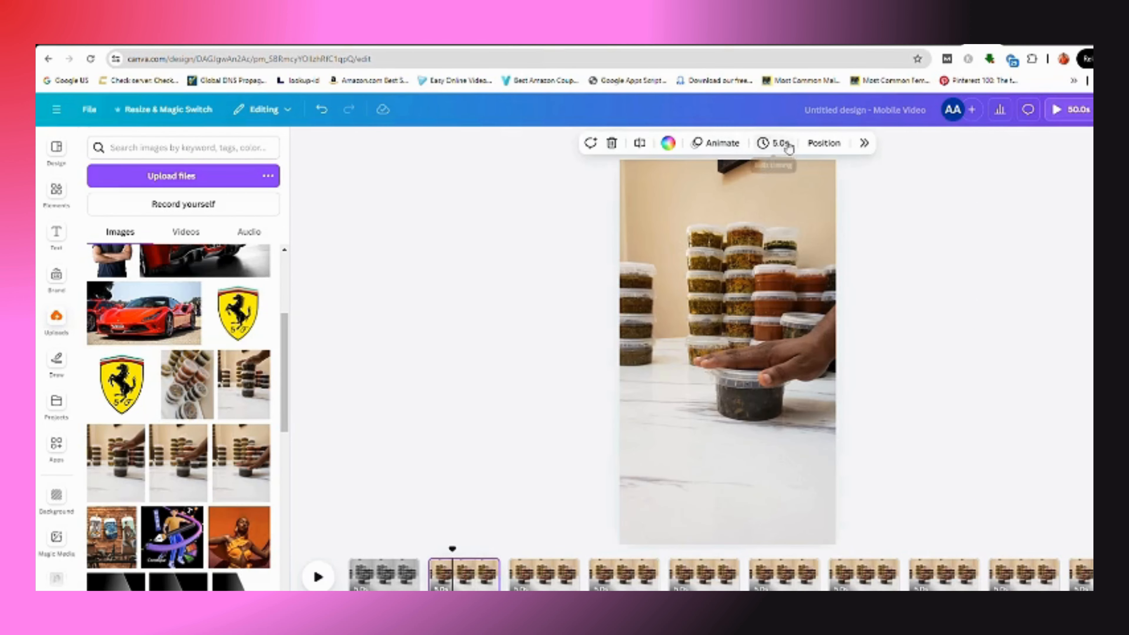
click(863, 147)
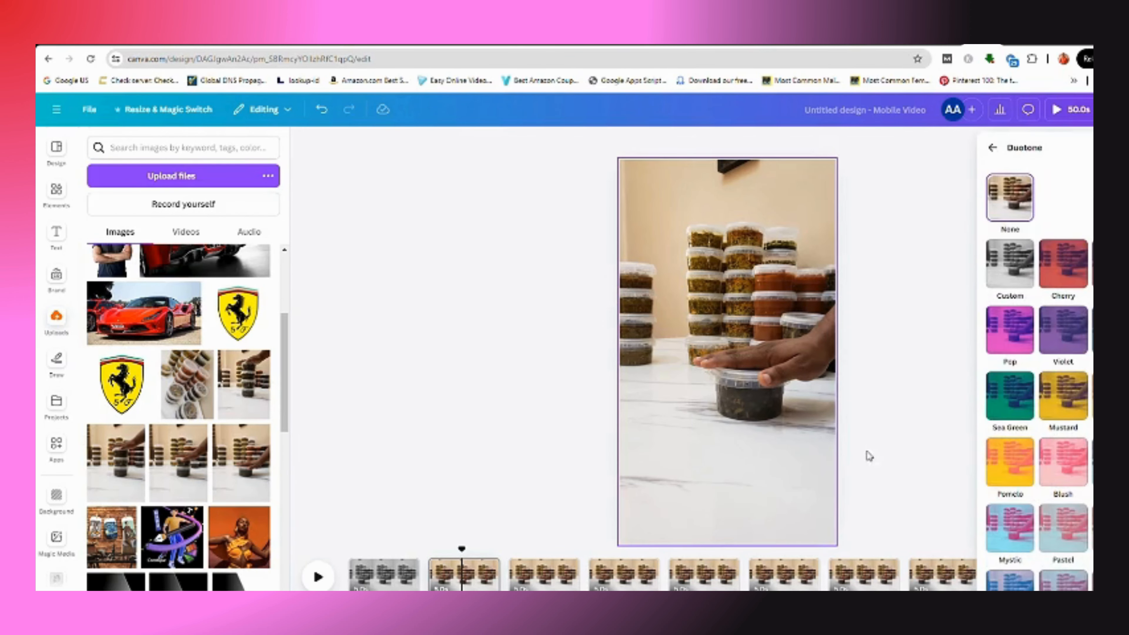
click(1063, 263)
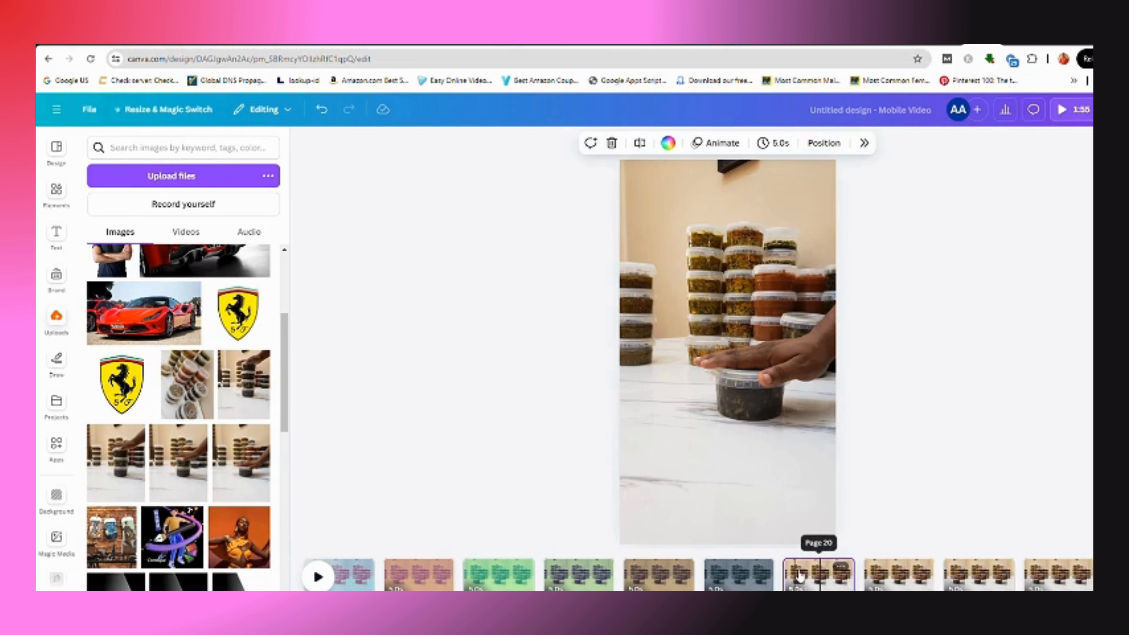
Step: Apply the Classic duotone effect to the background photo on page 20
click(864, 143)
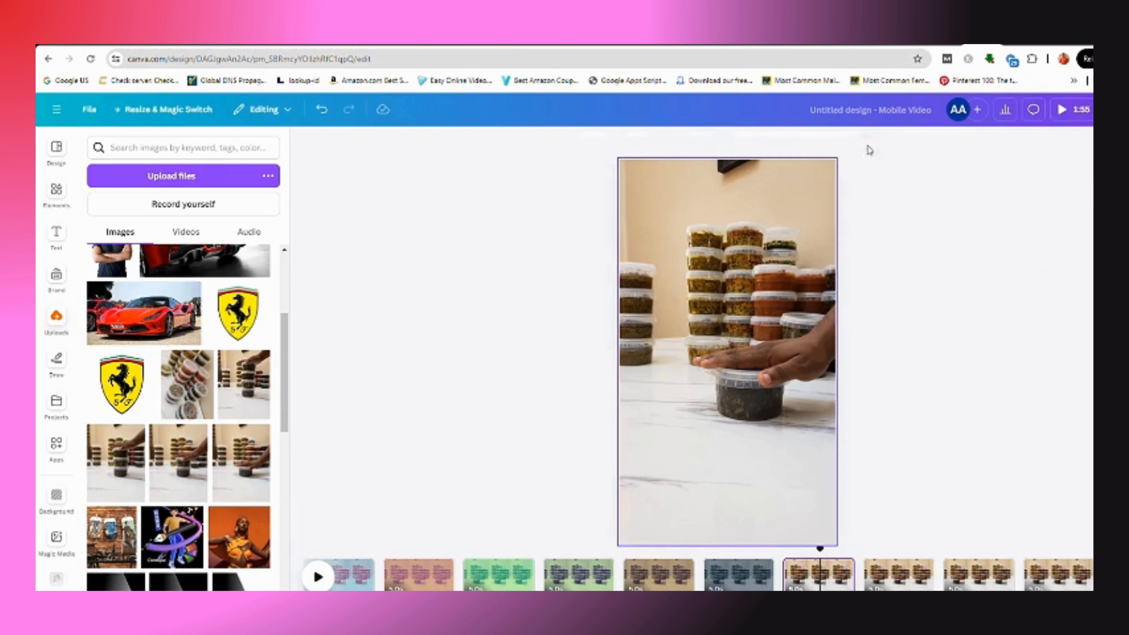
click(726, 261)
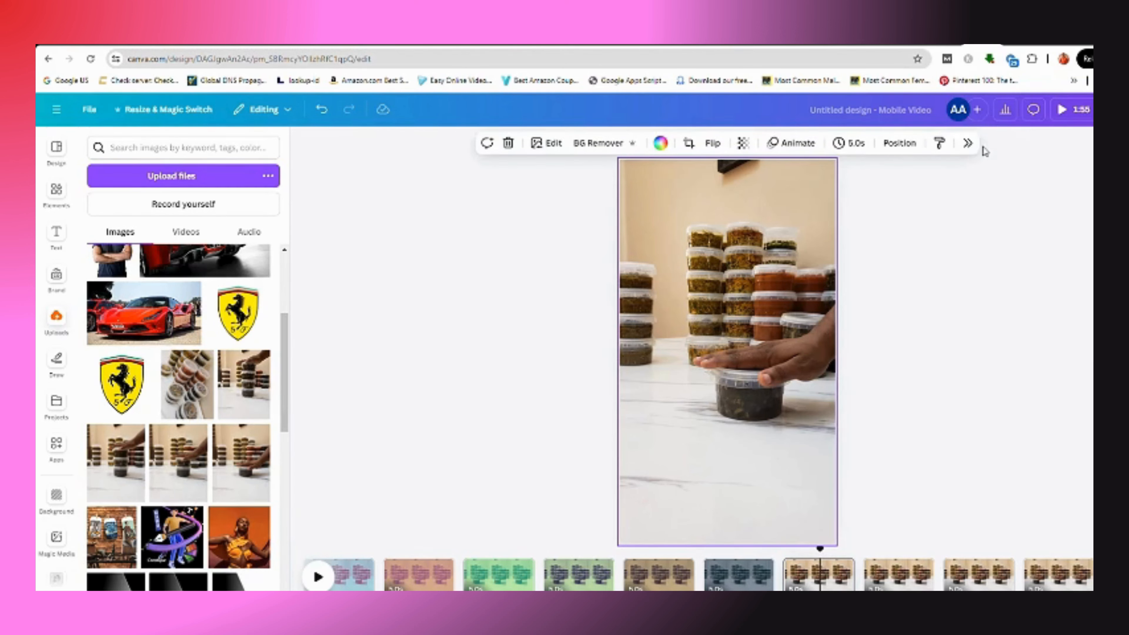
click(969, 143)
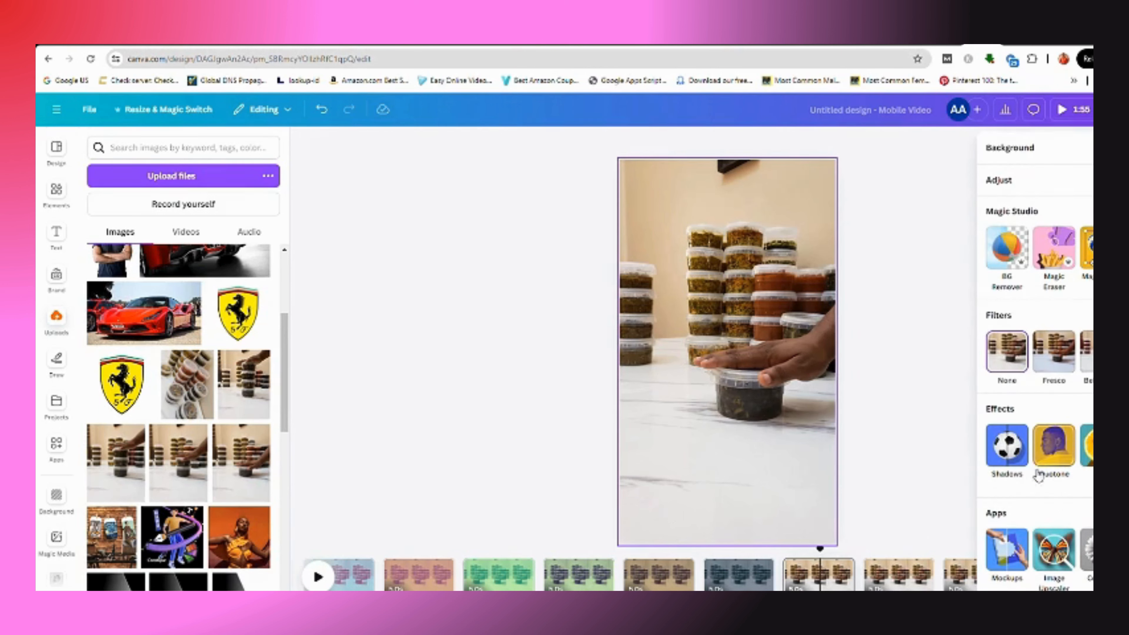
click(1055, 454)
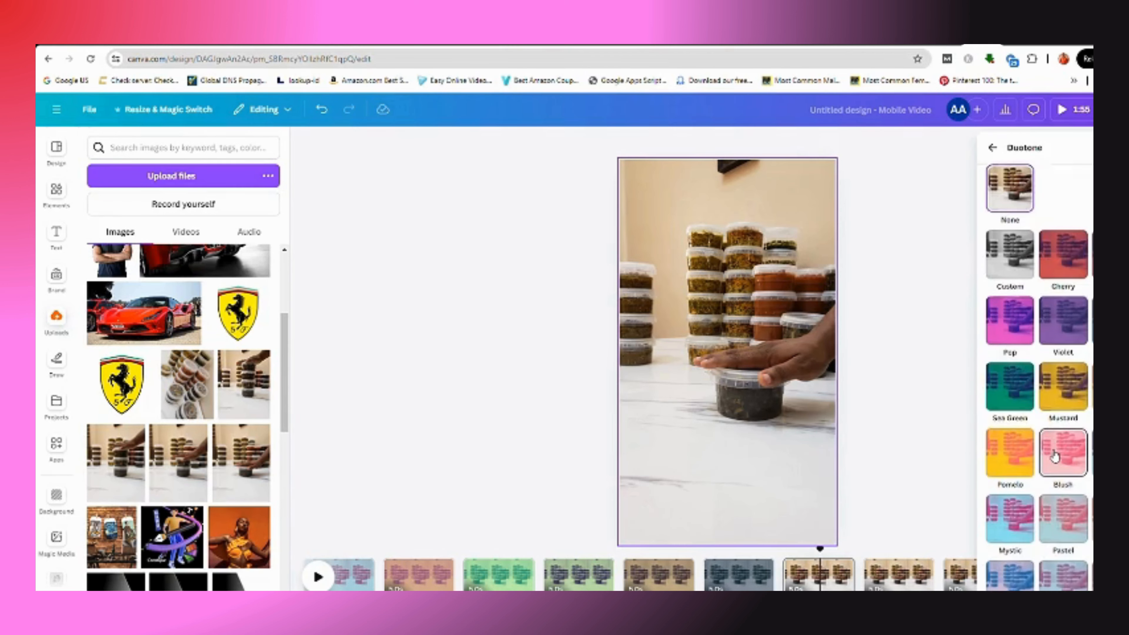
scroll(1055, 454, down, 4)
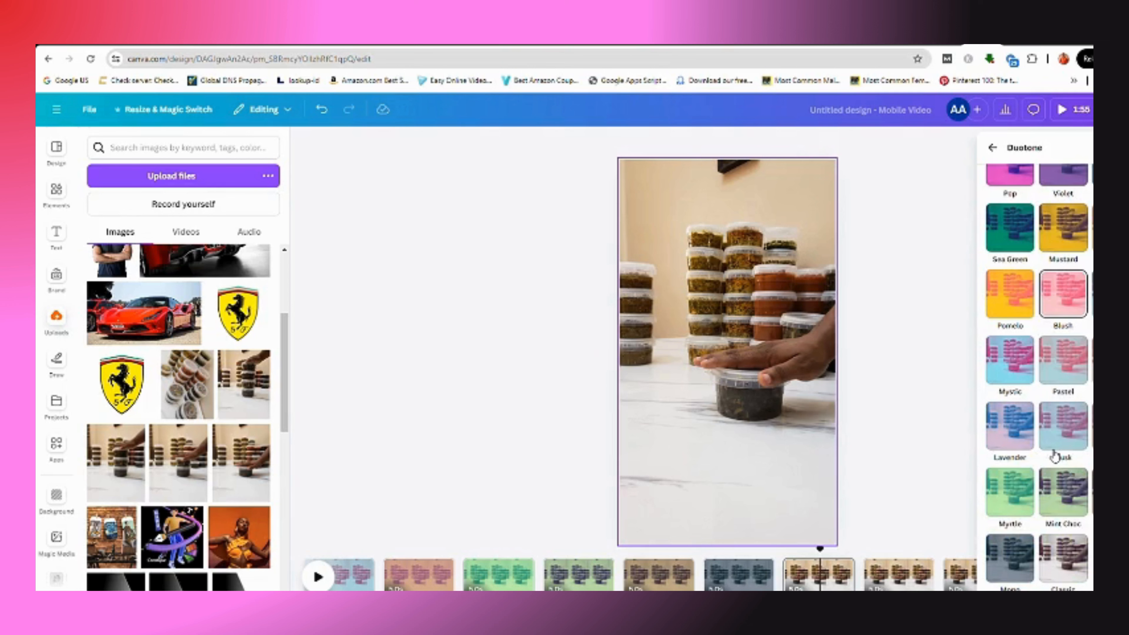
click(1057, 558)
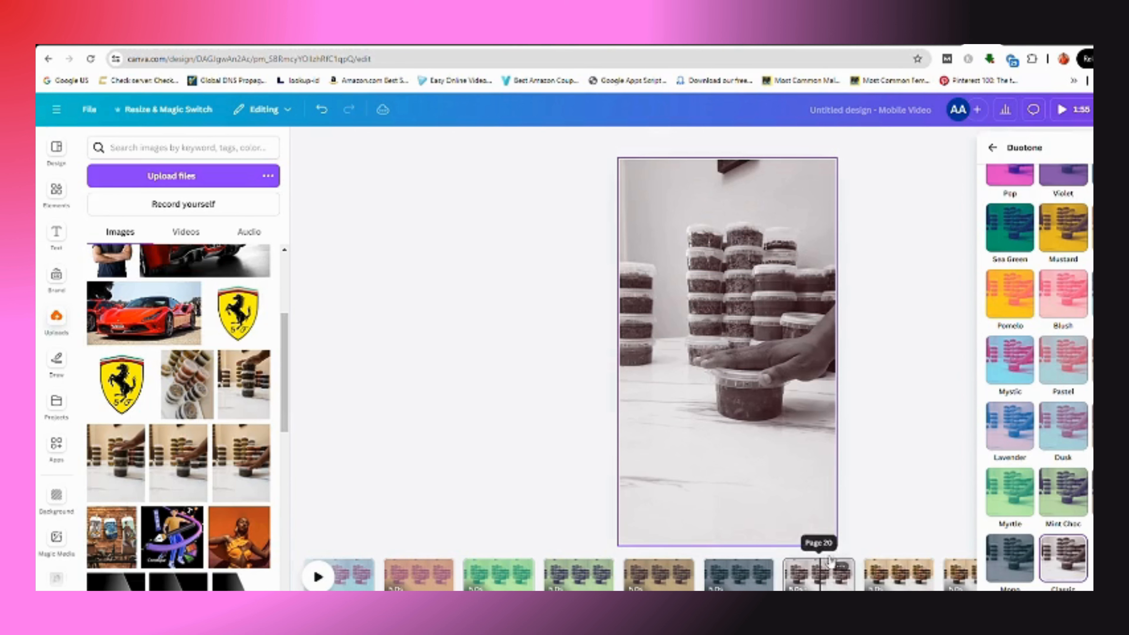
click(872, 411)
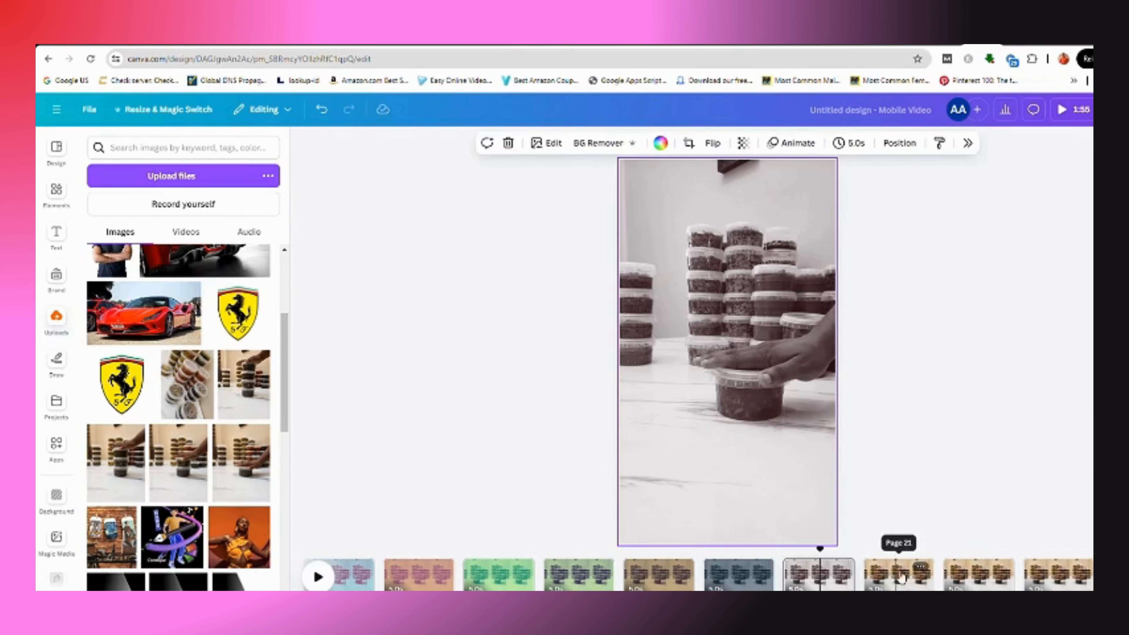
Step: Delete pages 22 and 23, the two surplus photo pages at the end of the video
click(981, 576)
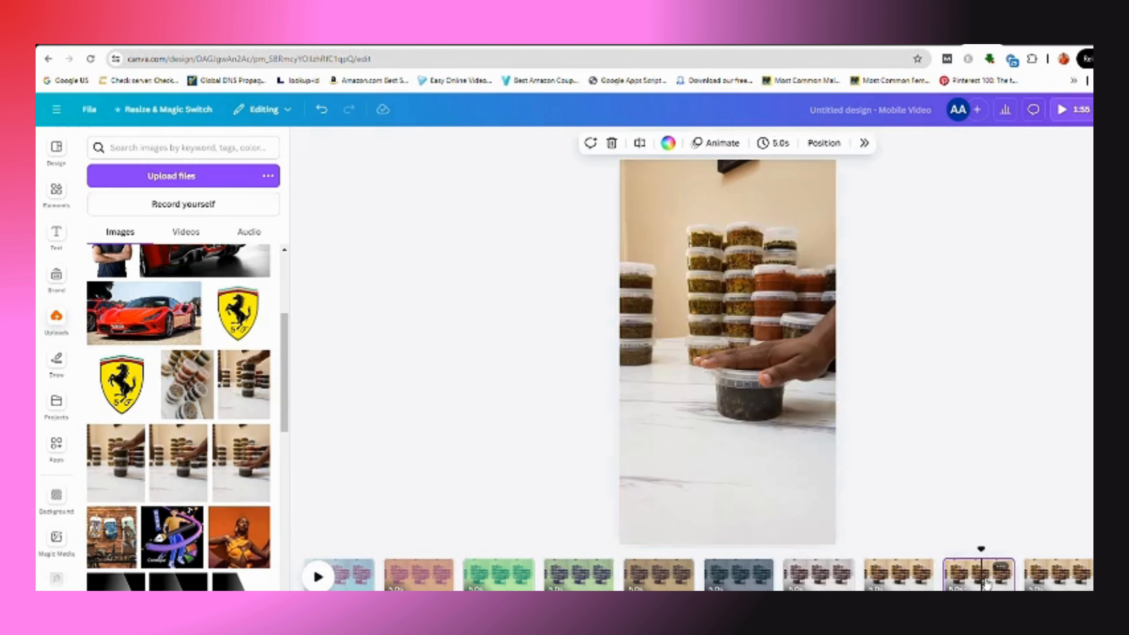
shift+click(1062, 583)
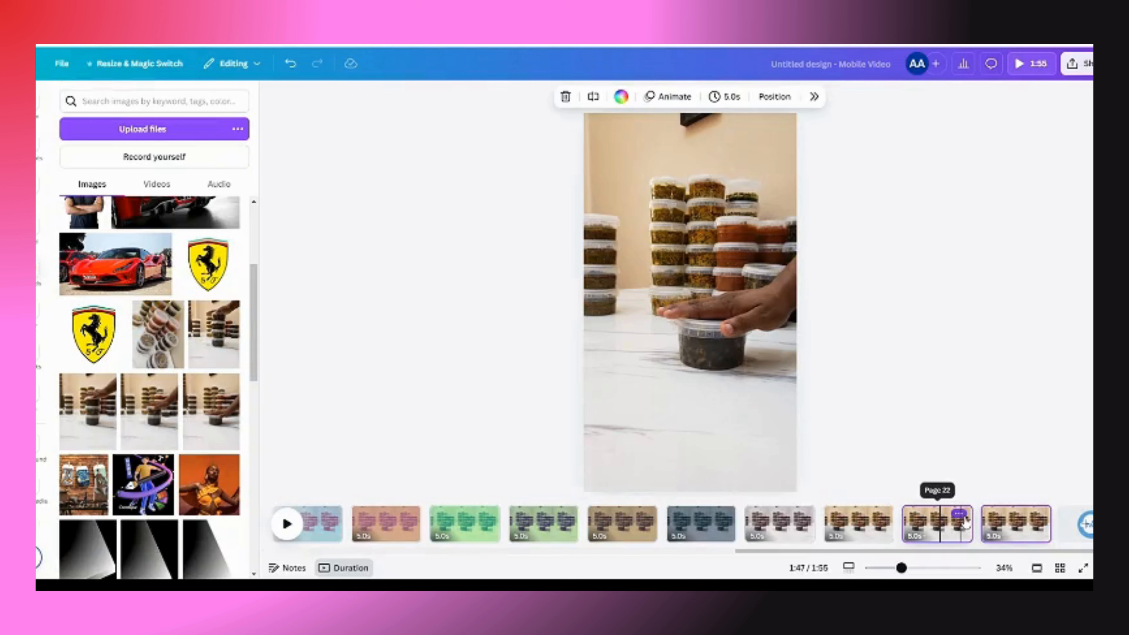
key(Delete)
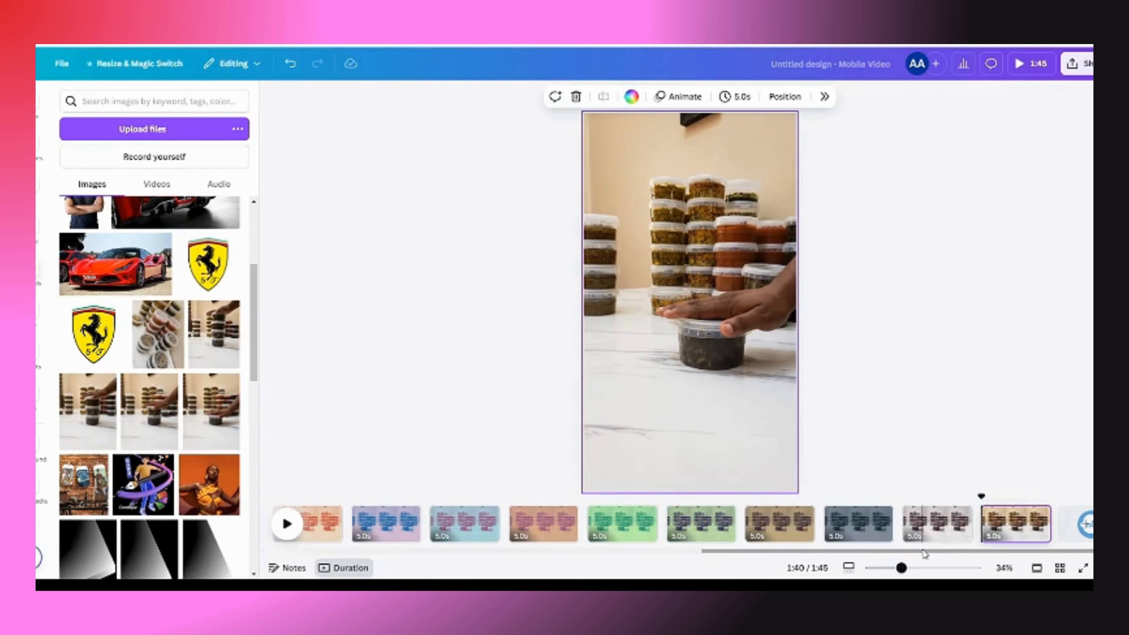
Step: Set the duration of all pages to 0.2 seconds and play the video from the first page
drag(924, 551, 449, 557)
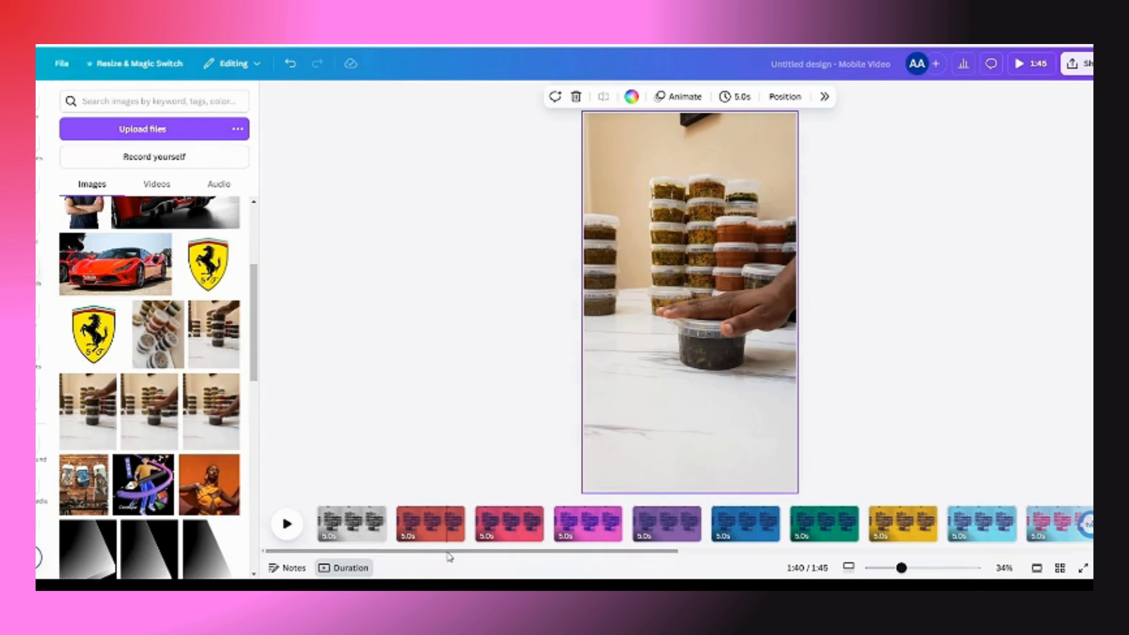
click(330, 537)
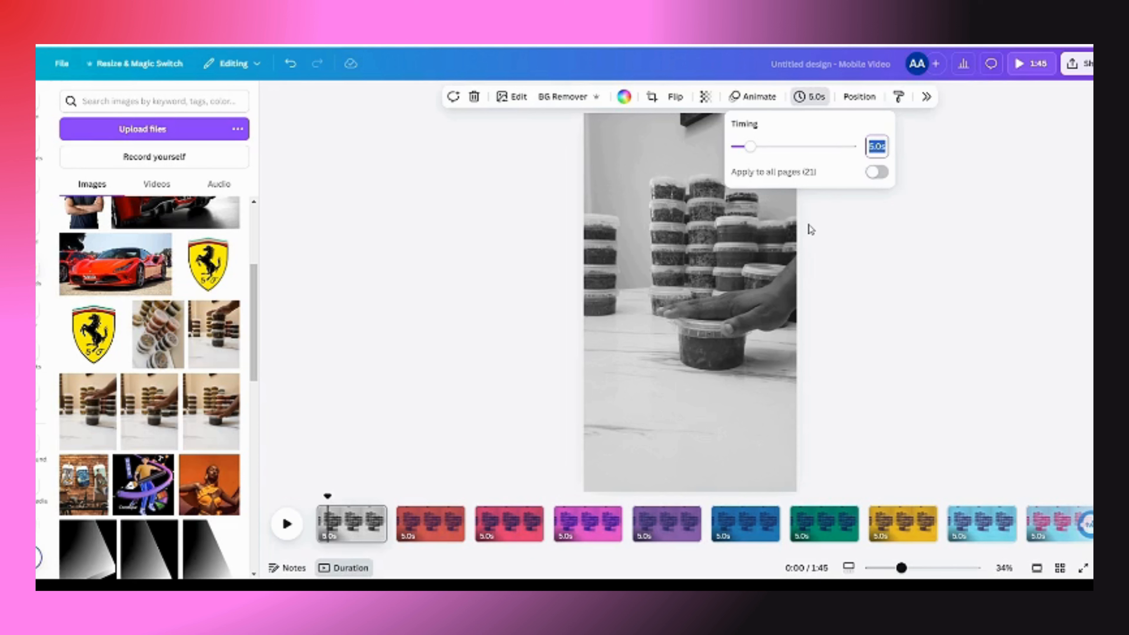
text(0.2)
click(881, 176)
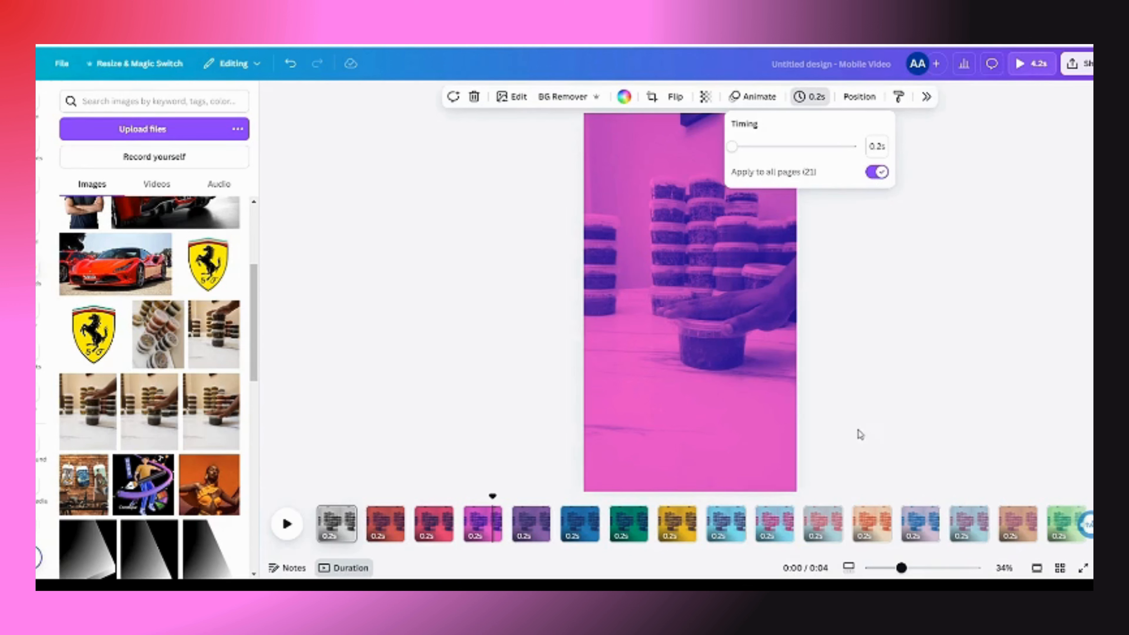
click(461, 416)
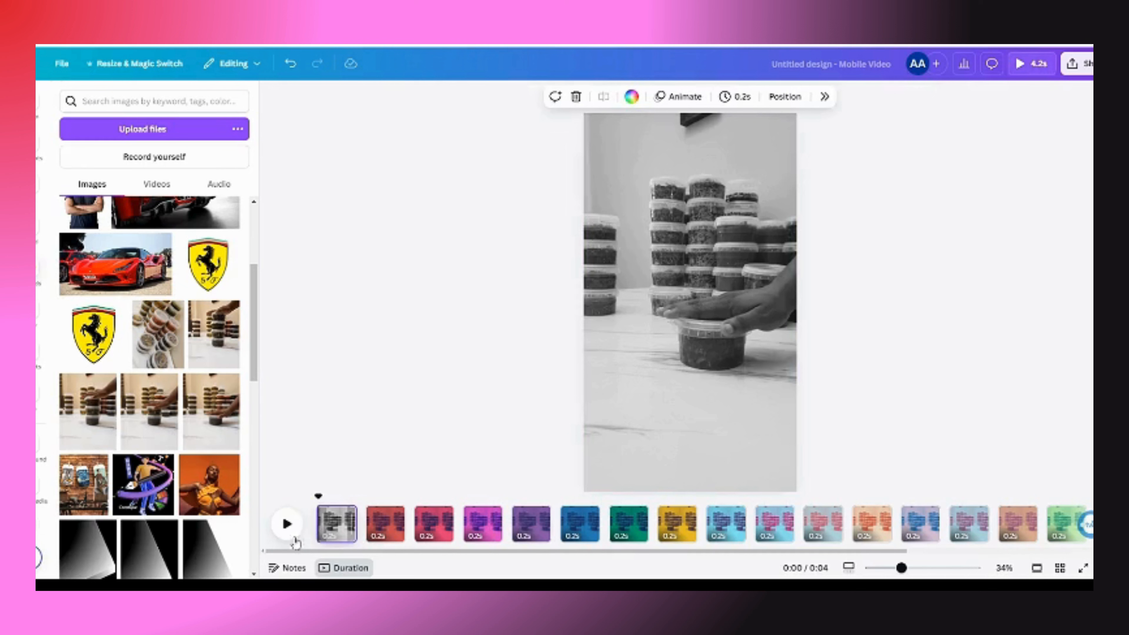
click(288, 525)
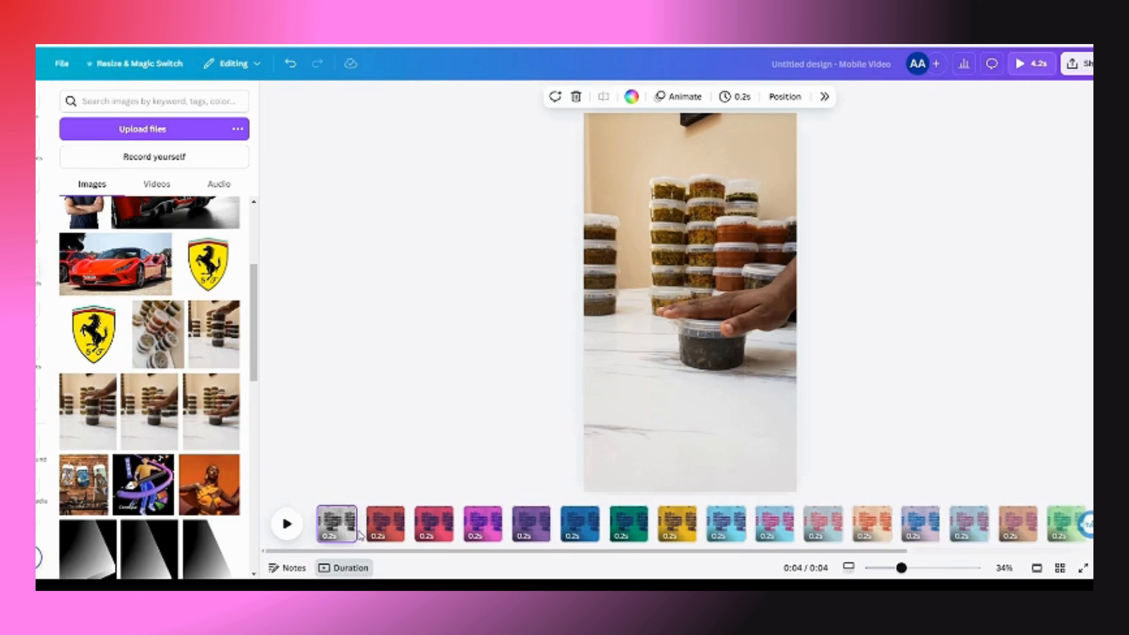
Step: Apply the Color Wipe transition between all pages and play the video to check it
mouse_move(363, 536)
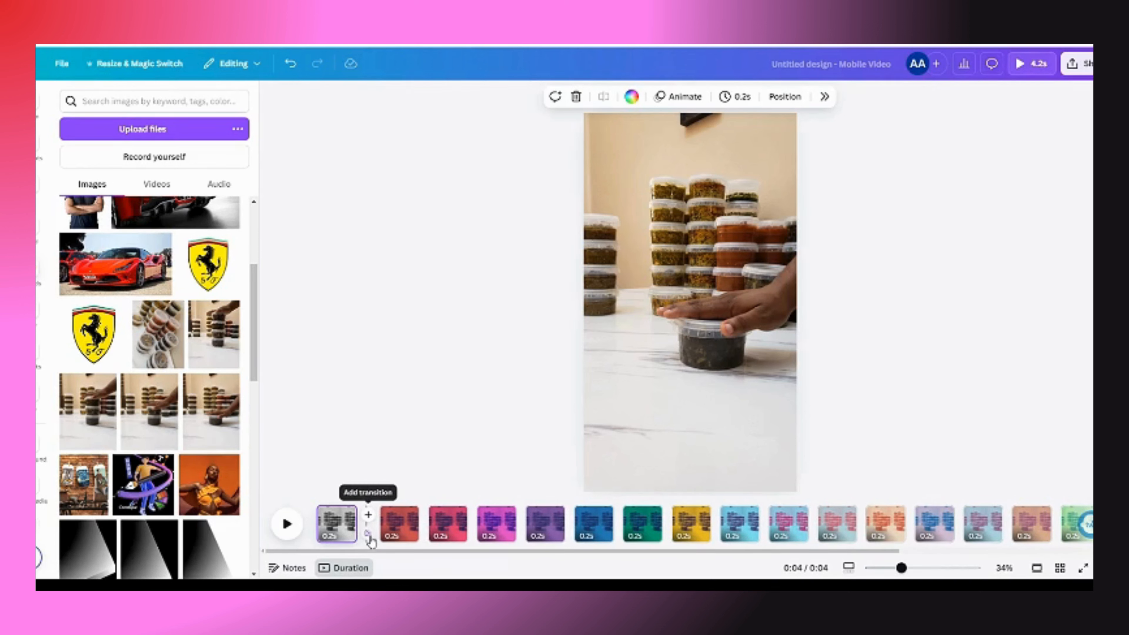
click(368, 535)
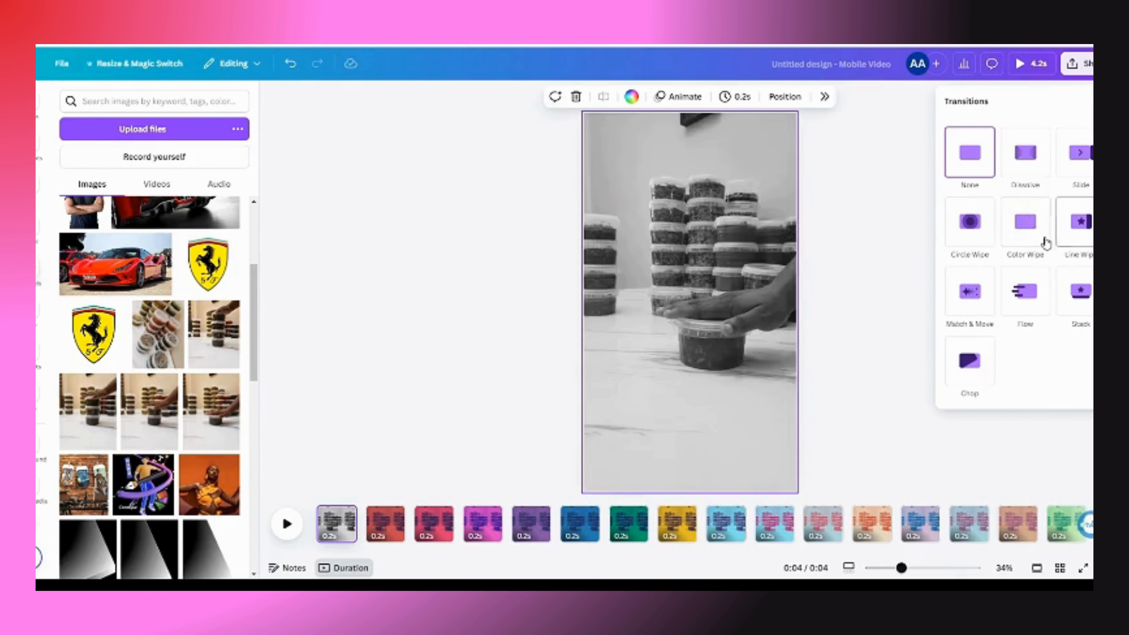
click(1024, 237)
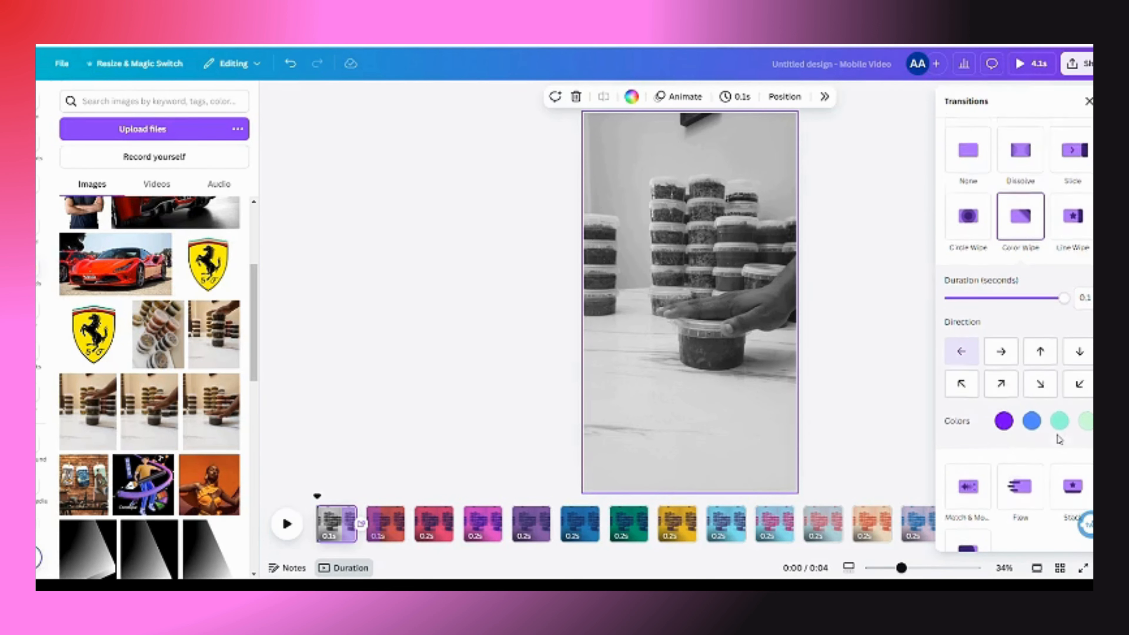
scroll(1067, 432, down, 2)
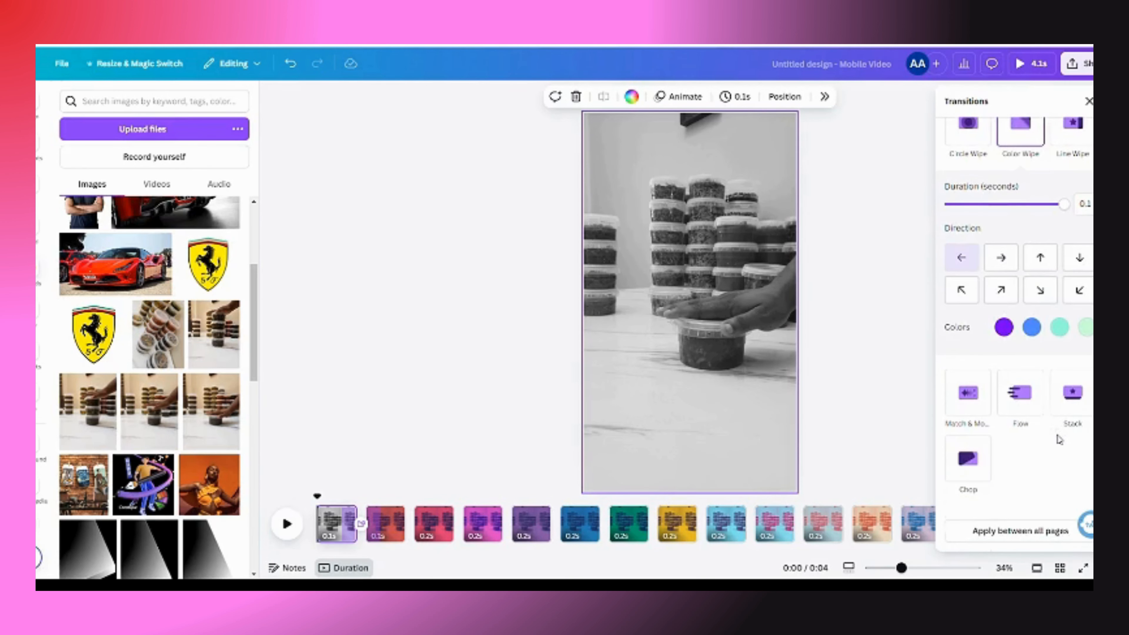
click(1039, 536)
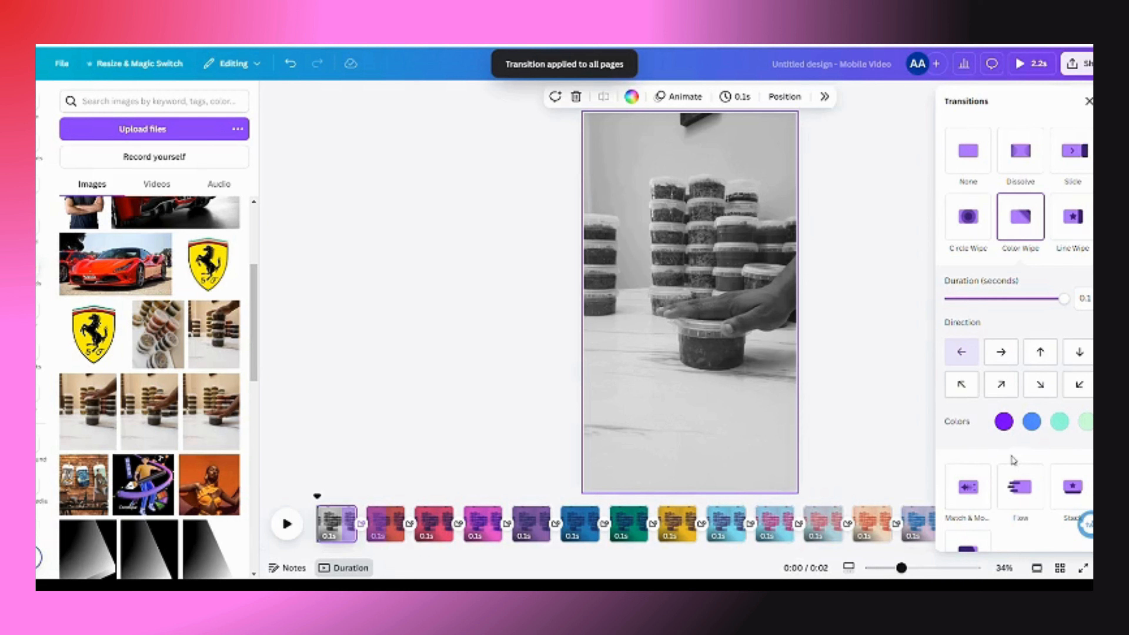
scroll(1013, 460, down, 1)
scroll(1014, 460, up, 1)
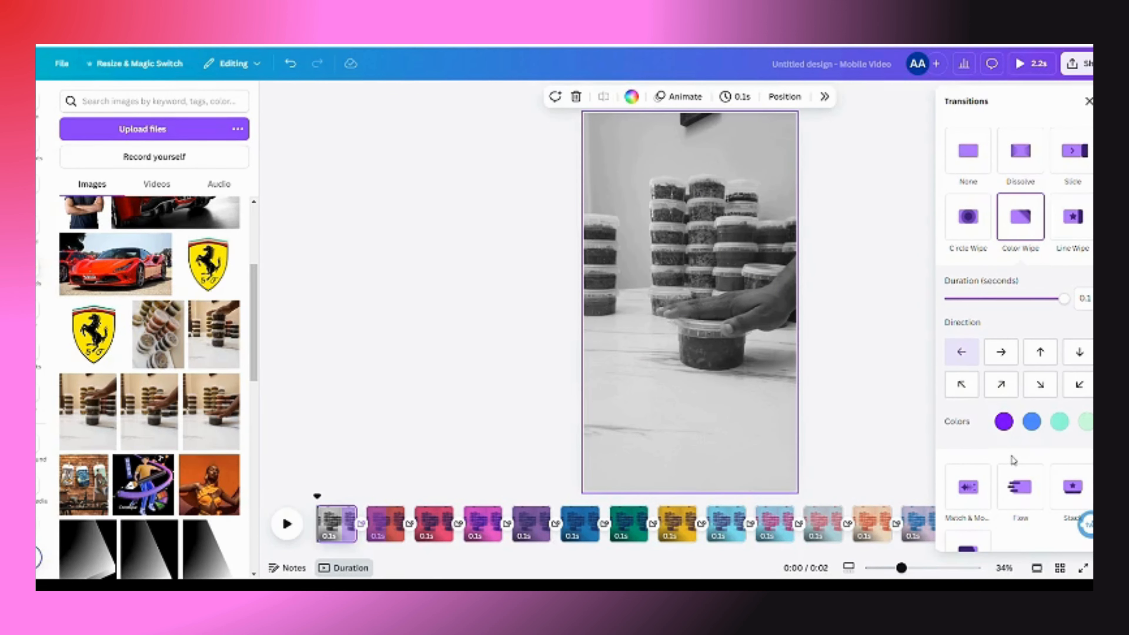
click(288, 525)
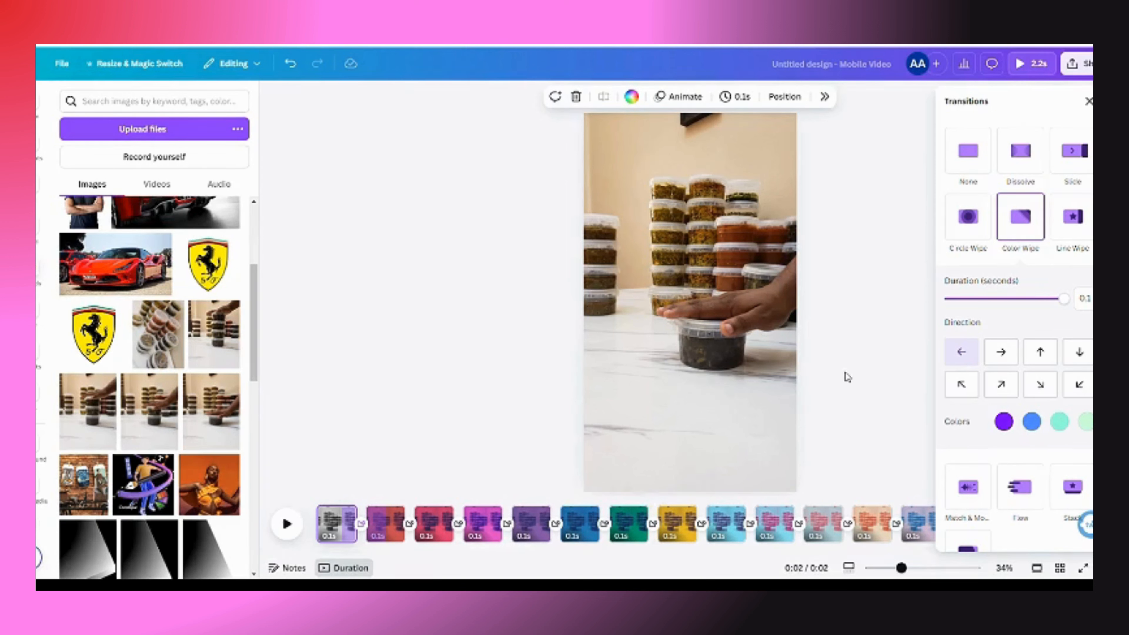
Step: Set the Color Wipe directions after pages 2, 3 and 4 to right, up and down
click(363, 525)
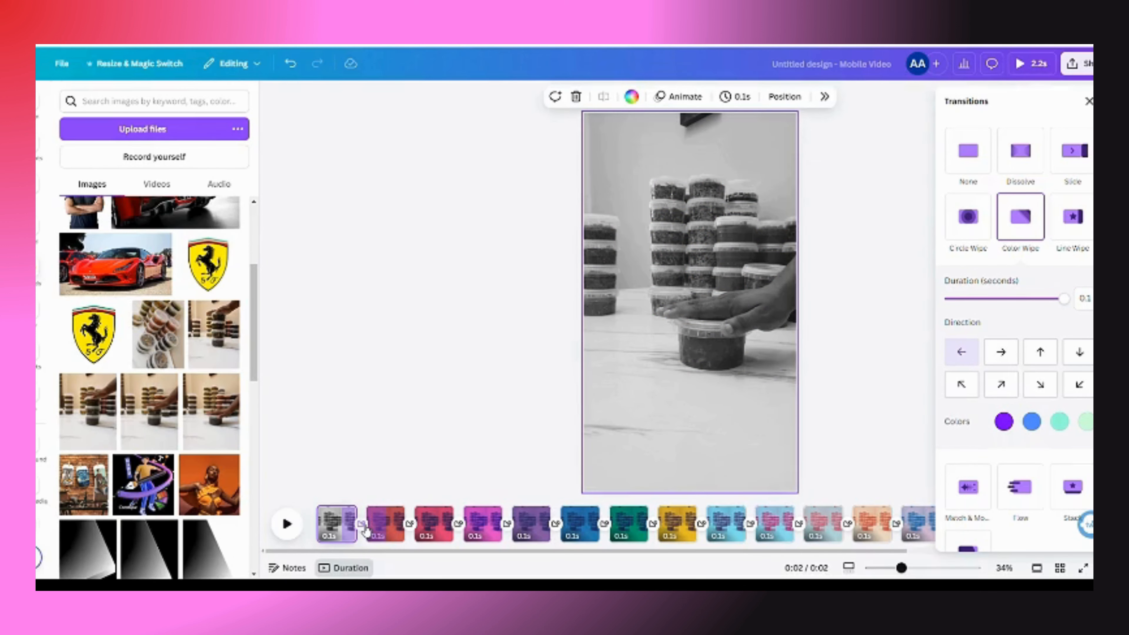
click(410, 527)
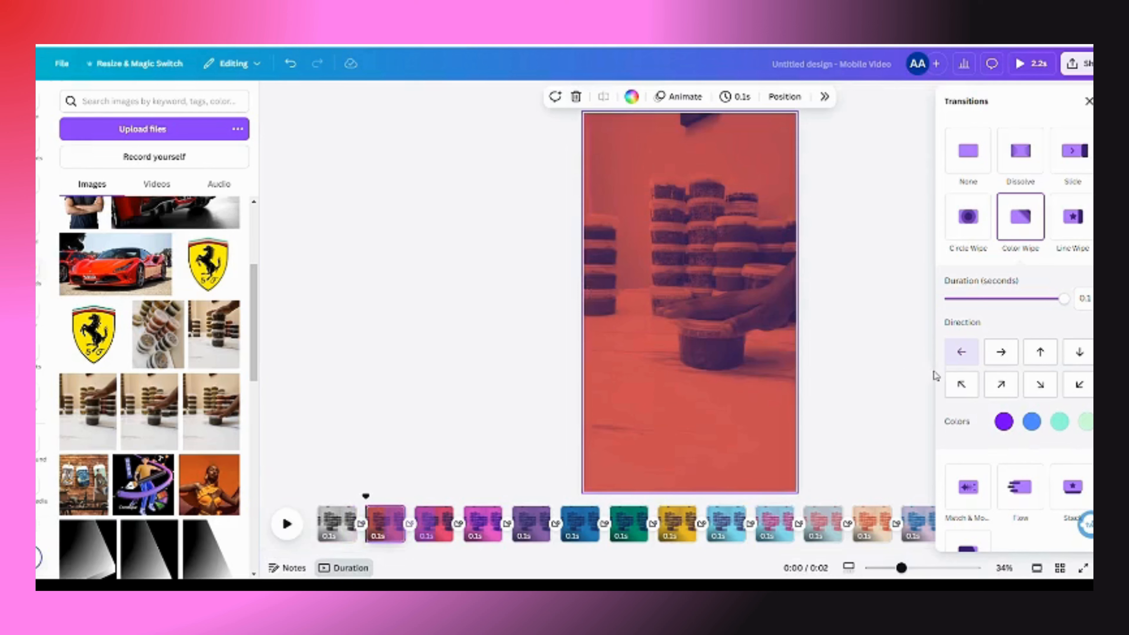
click(1002, 352)
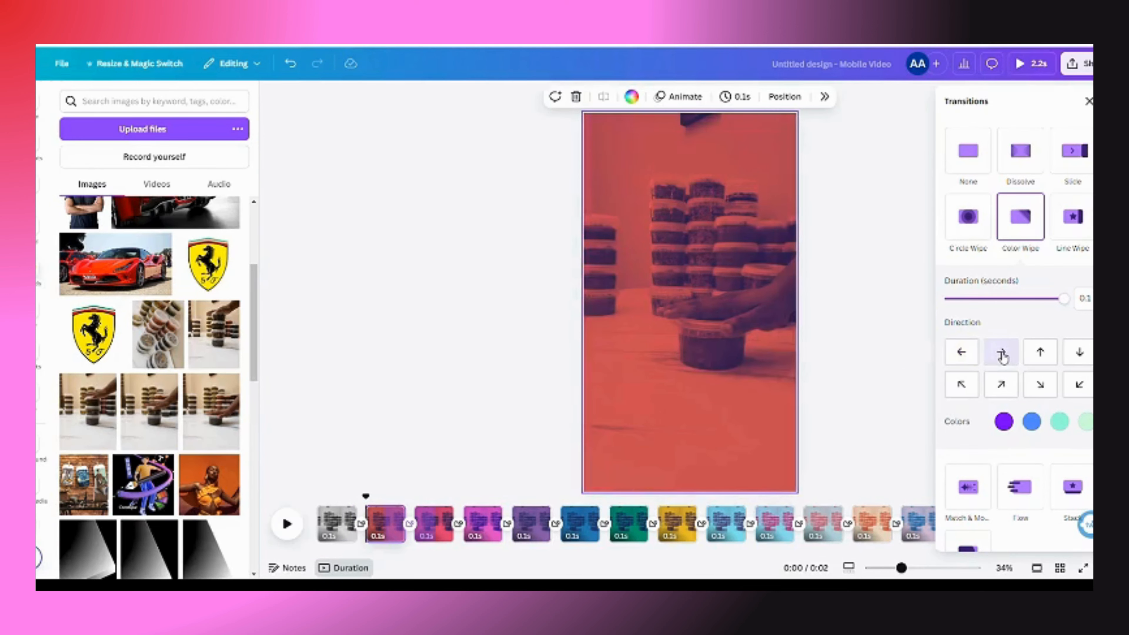
click(460, 527)
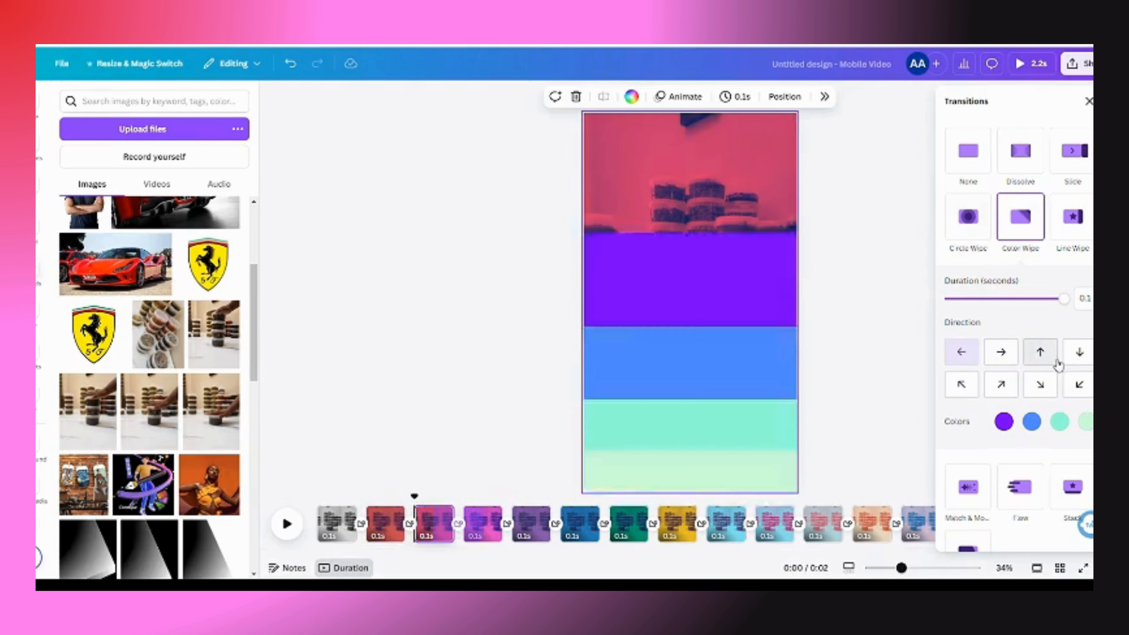
click(1047, 356)
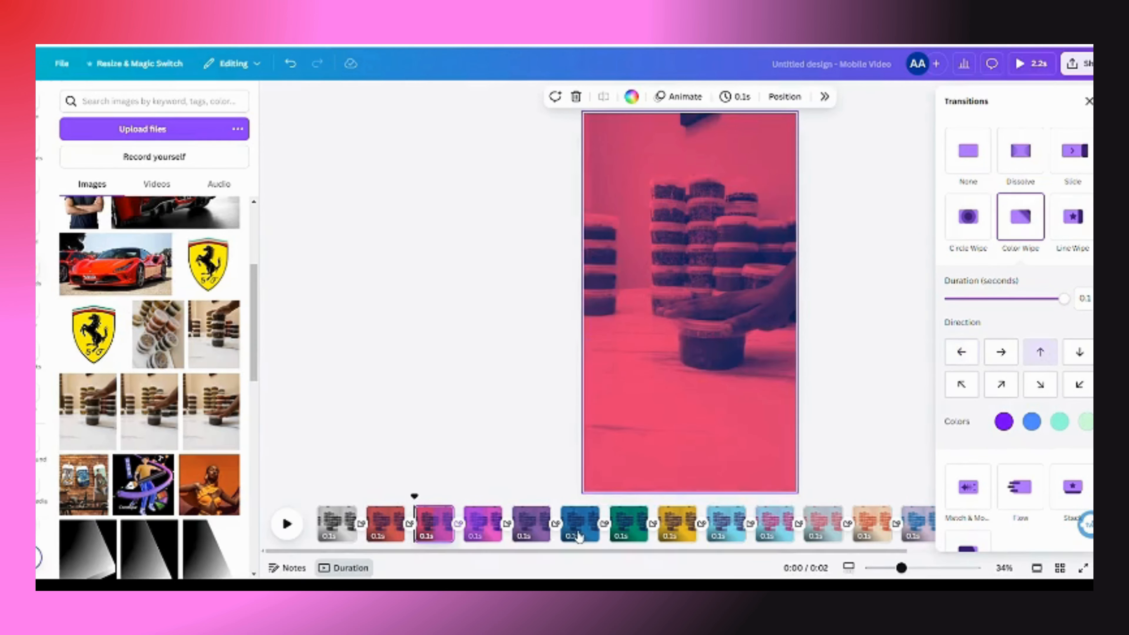
click(507, 524)
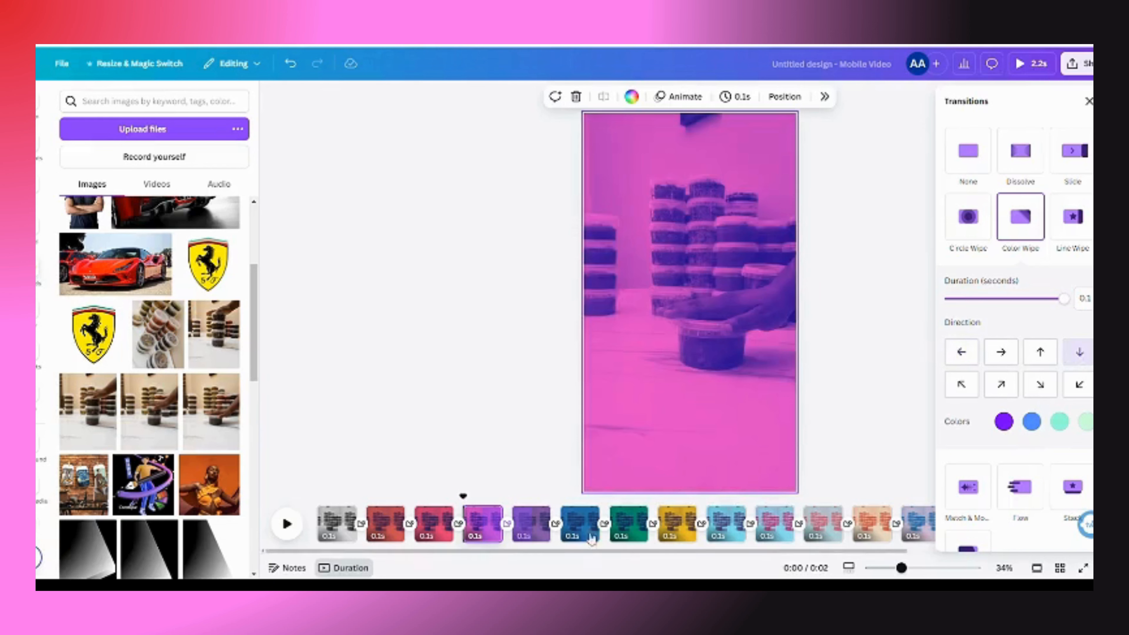
Step: Set the Color Wipe directions after pages 7 and 8 to diagonal down-right and diagonal down-left
click(606, 527)
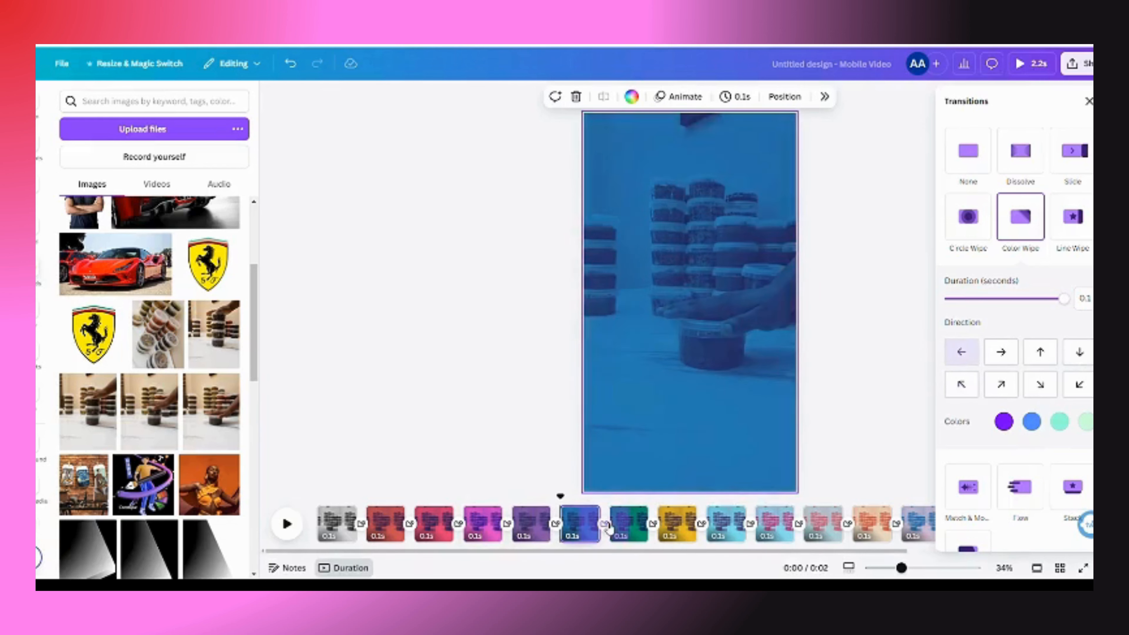
click(654, 526)
click(1041, 384)
click(703, 525)
click(1080, 385)
Step: Set the Color Wipe directions after pages 10 and 11 to right and up
click(751, 525)
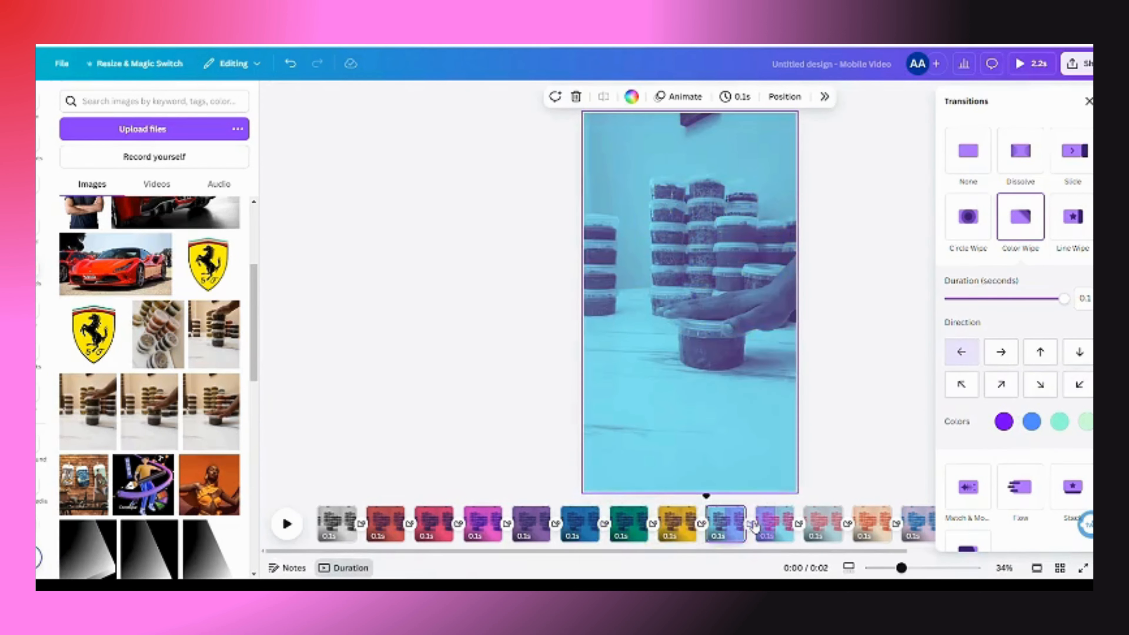
click(799, 525)
click(1002, 353)
click(849, 526)
click(1041, 352)
drag(641, 552, 850, 552)
click(570, 527)
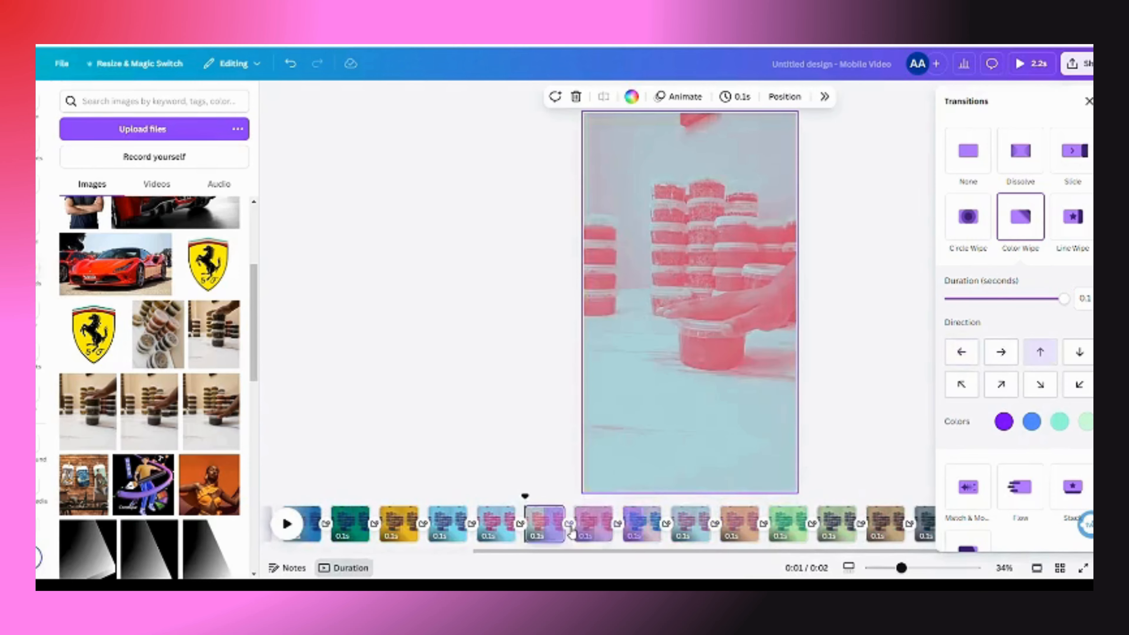
Step: Set the Color Wipe directions after pages 12 and 14 to down and diagonal up-right
click(618, 526)
click(1080, 352)
click(666, 525)
click(715, 526)
click(1001, 385)
Step: Set the Color Wipe directions after pages 16 and 18 to diagonal down-left and right
click(764, 525)
click(813, 525)
click(1080, 385)
click(861, 526)
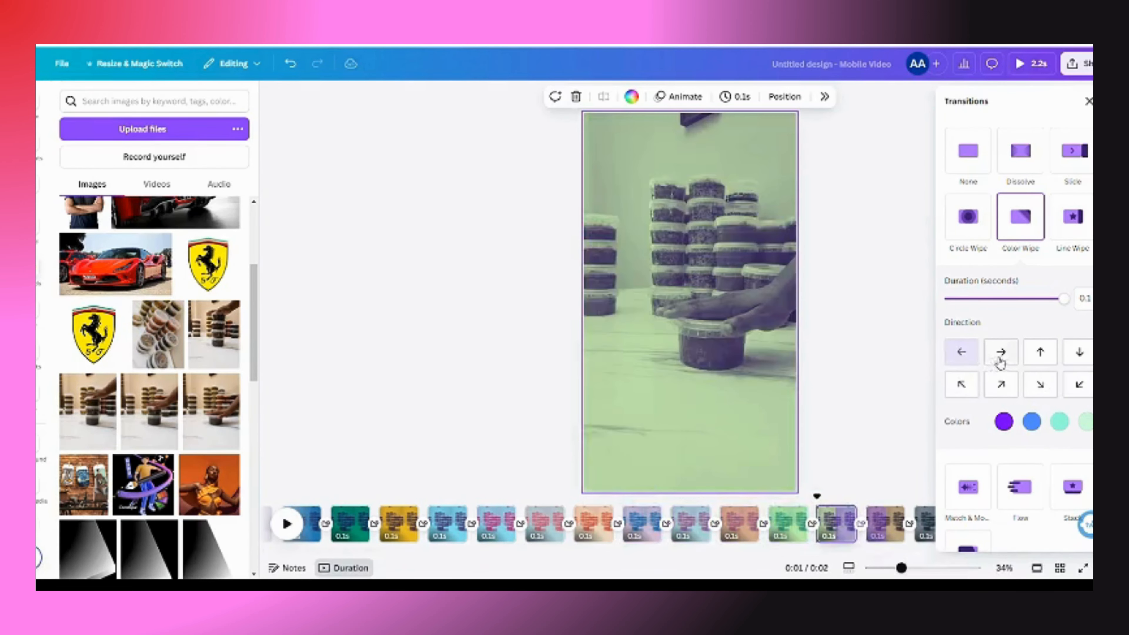
click(910, 526)
click(1001, 353)
Step: Set the Color Wipe transition after page 20 to wipe upward and leave the transition settings
click(666, 557)
click(911, 525)
click(913, 527)
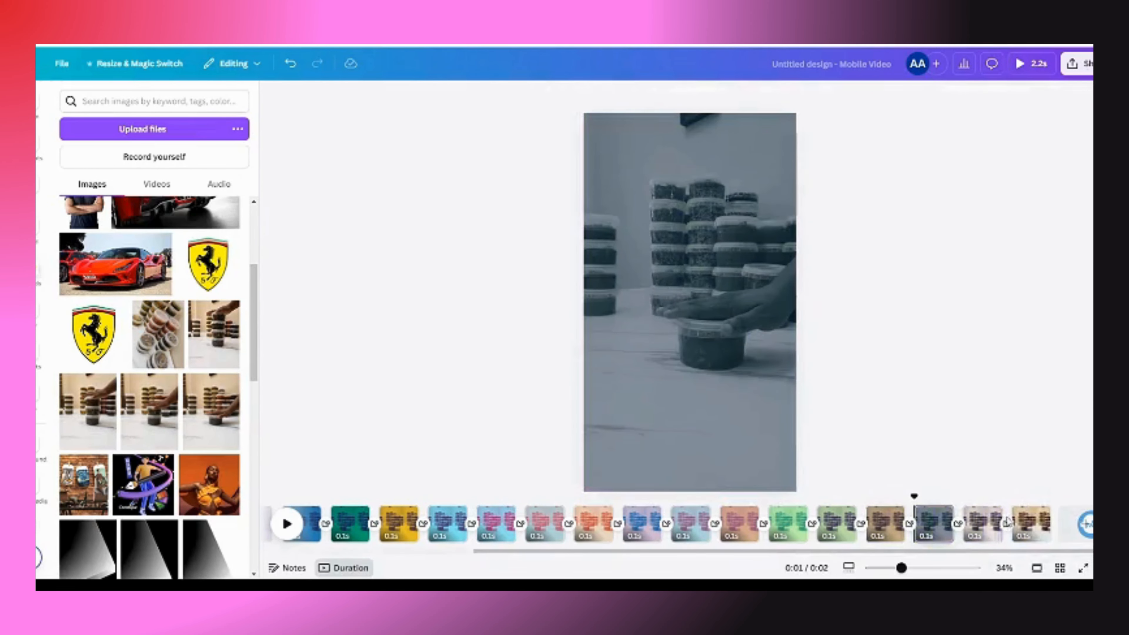
click(1009, 525)
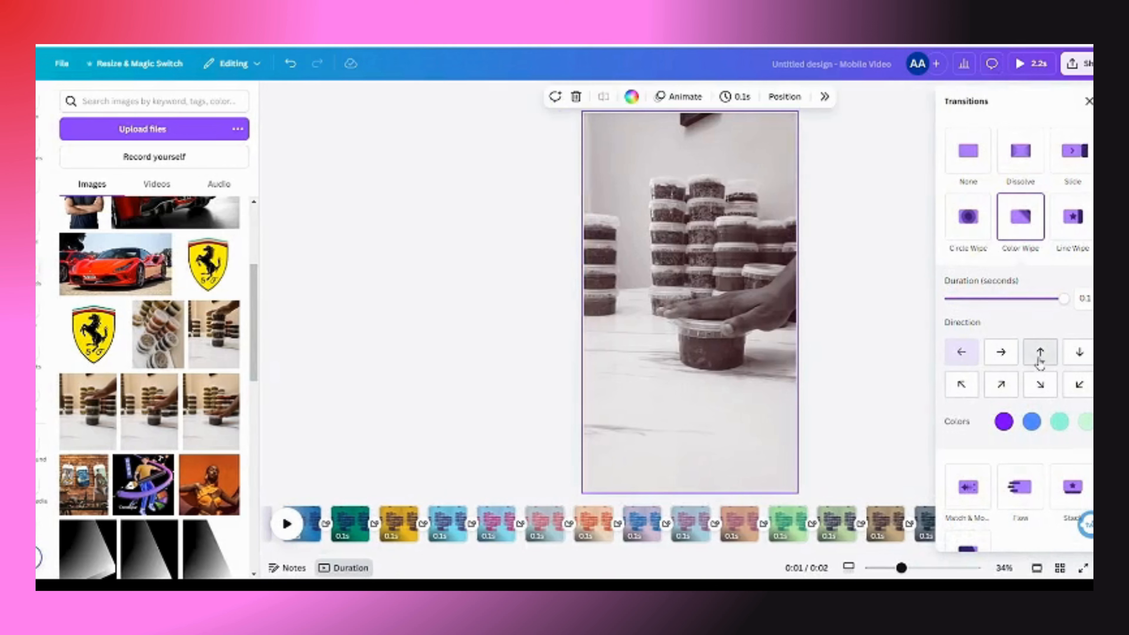
click(1041, 353)
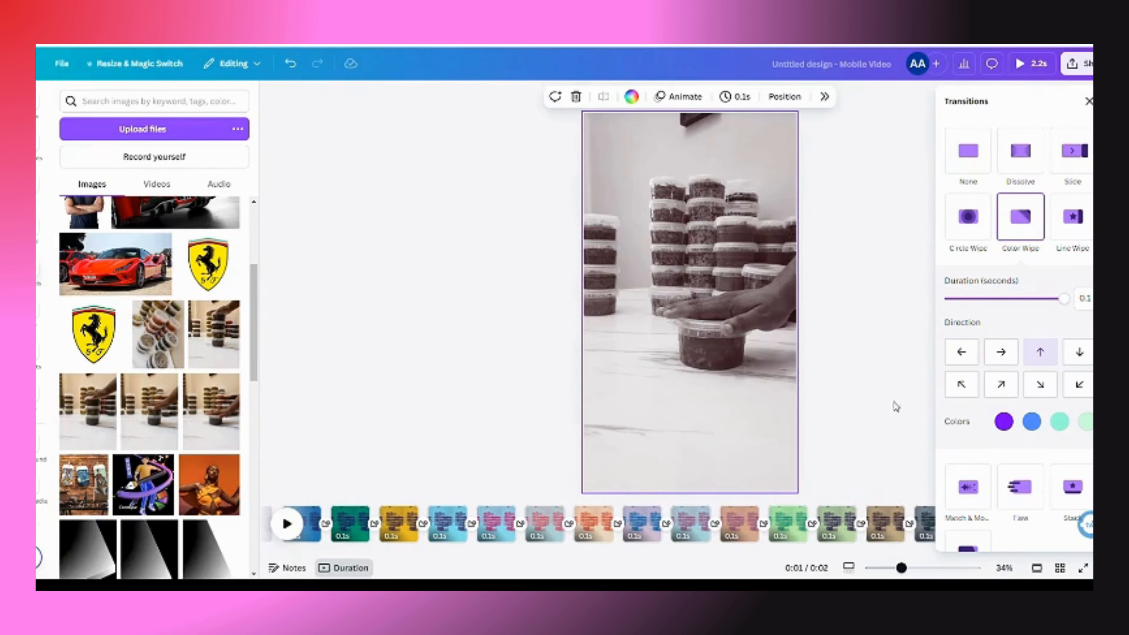
click(368, 372)
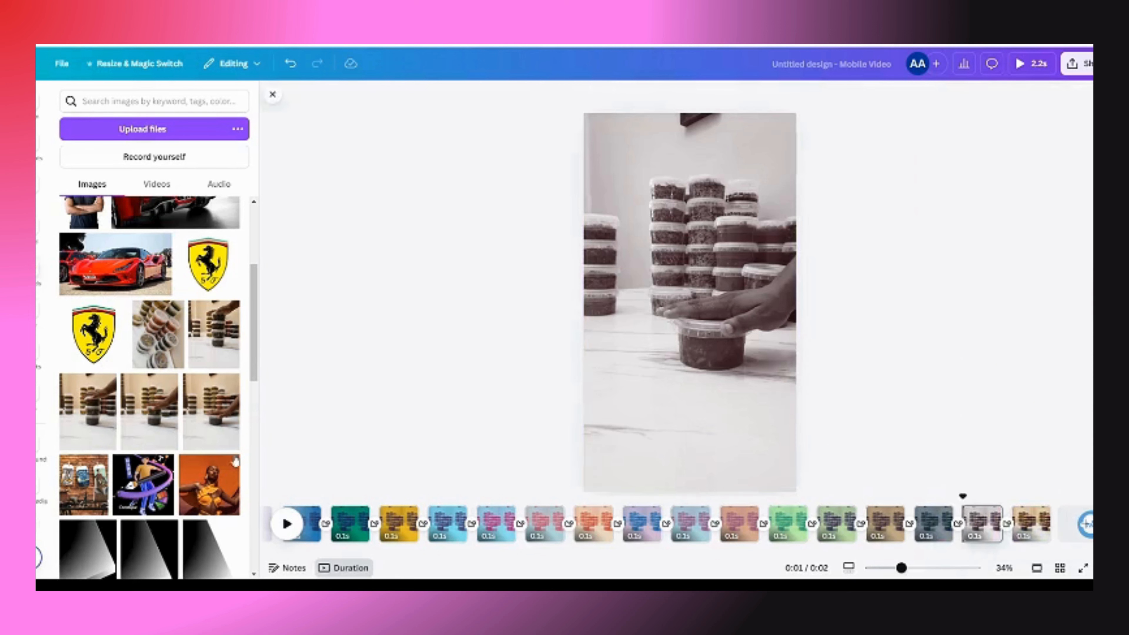
Step: Return to the first page and play the video to review the varied transitions
drag(490, 556, 277, 550)
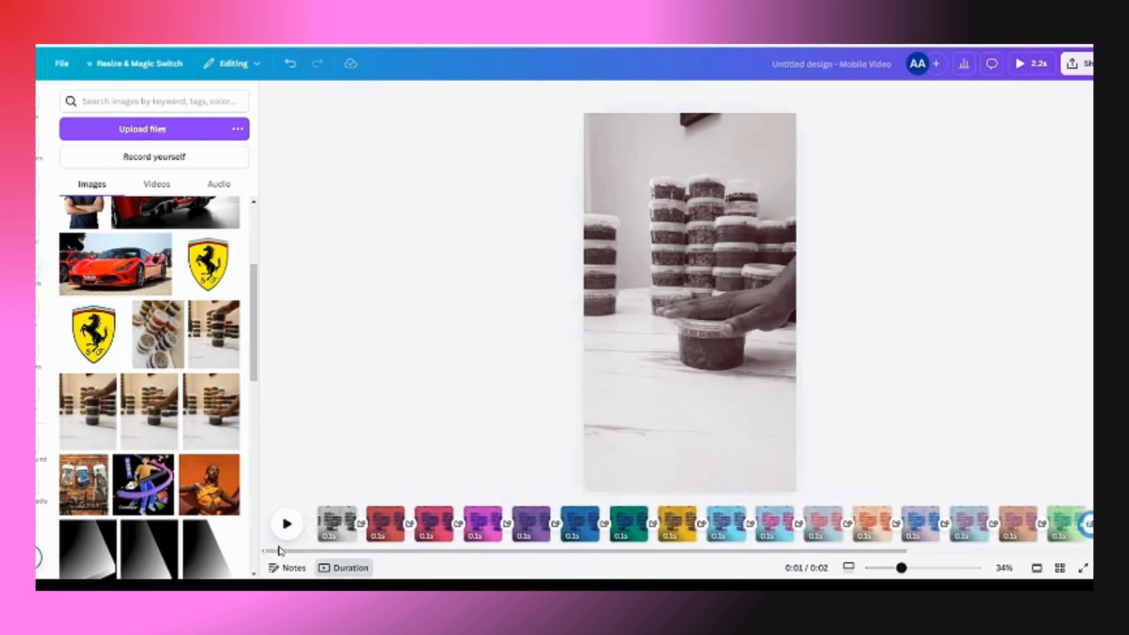
click(321, 537)
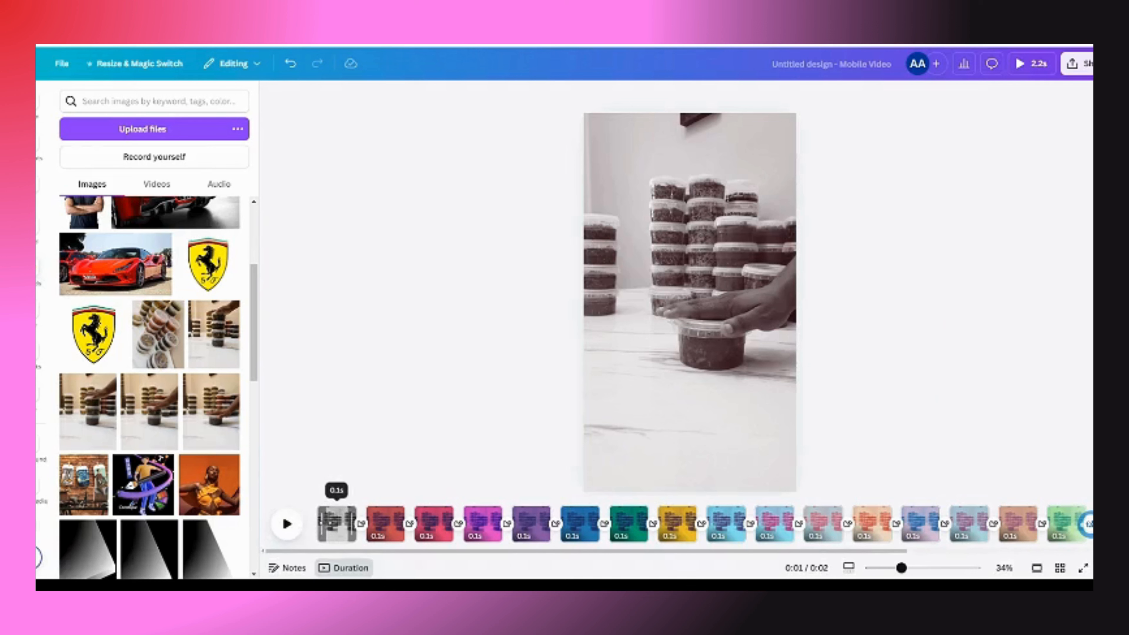
click(320, 530)
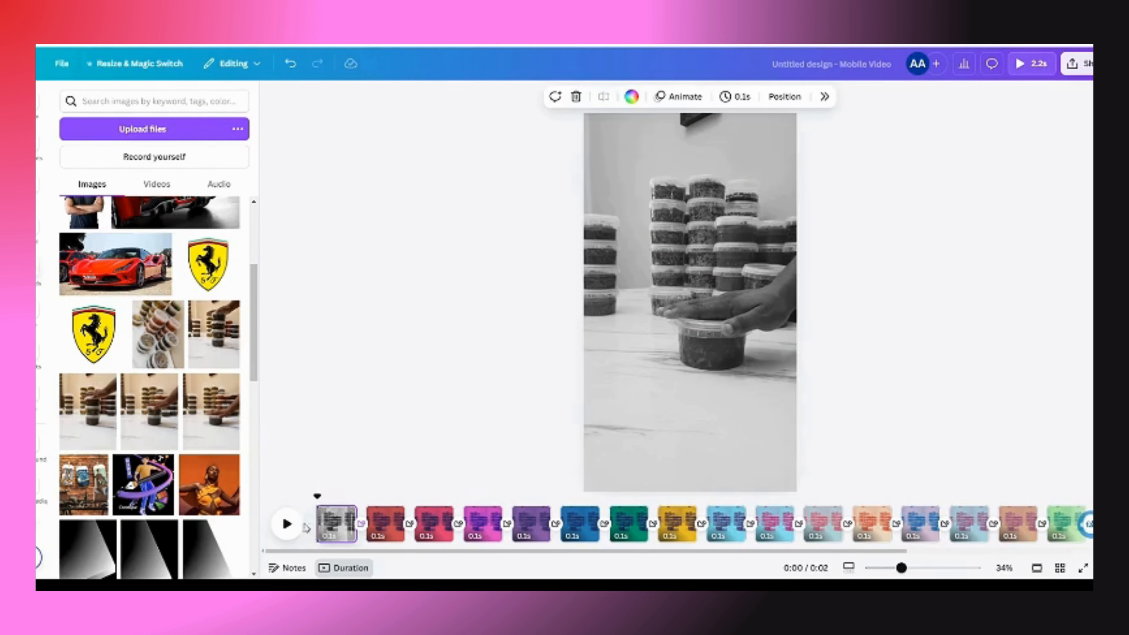
click(288, 527)
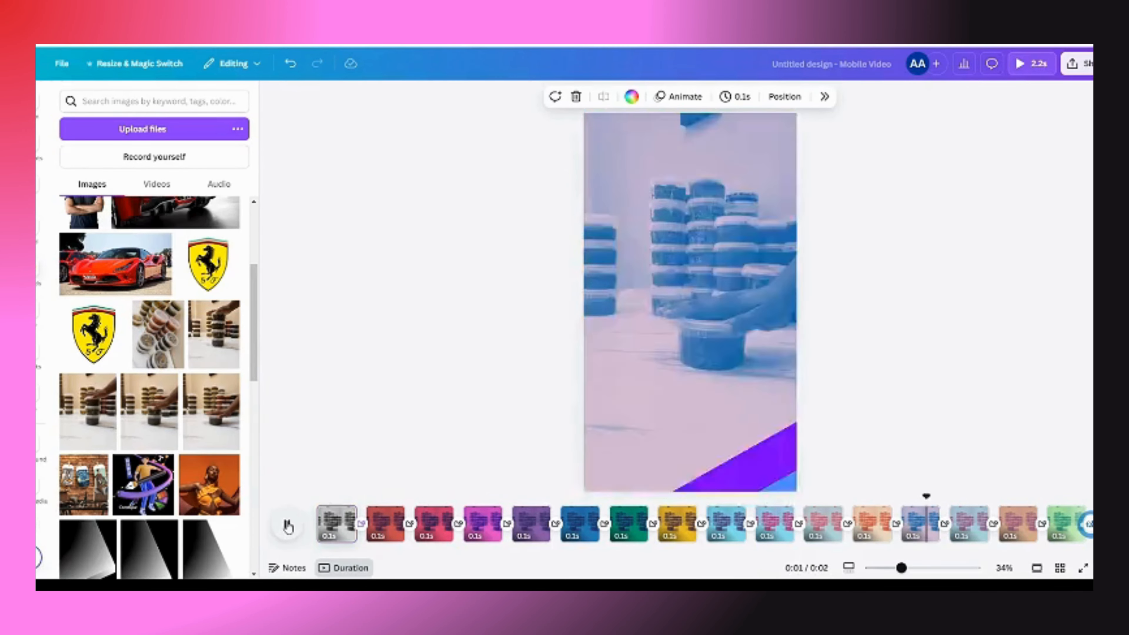
click(288, 527)
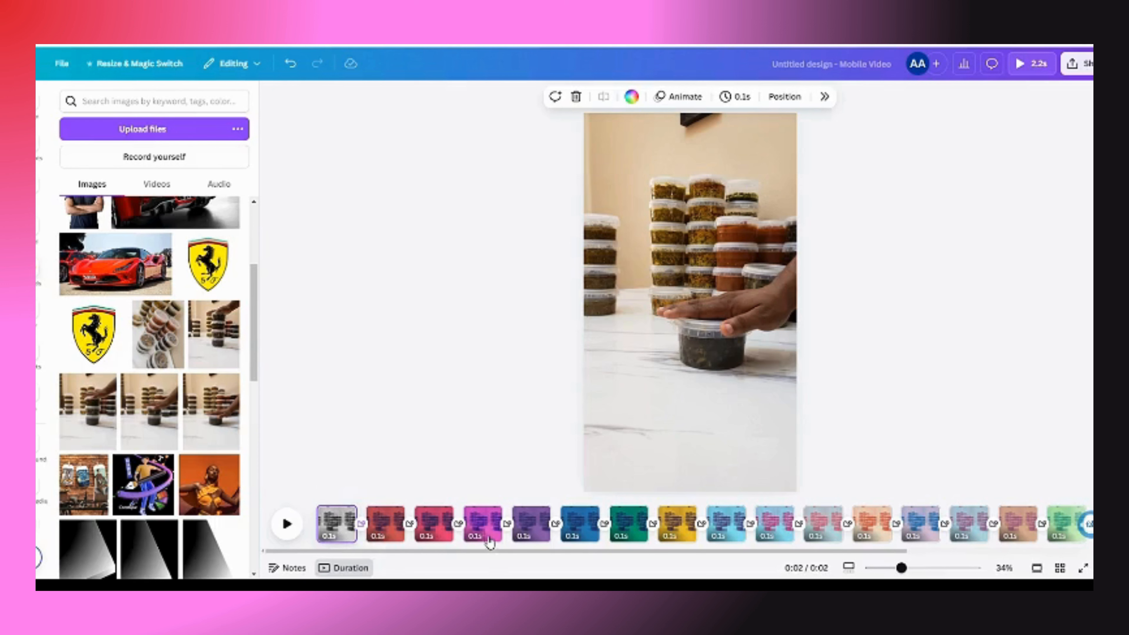
Step: Set the duration of all 21 pages to 0.2 seconds and play the video to check the new pace
click(330, 536)
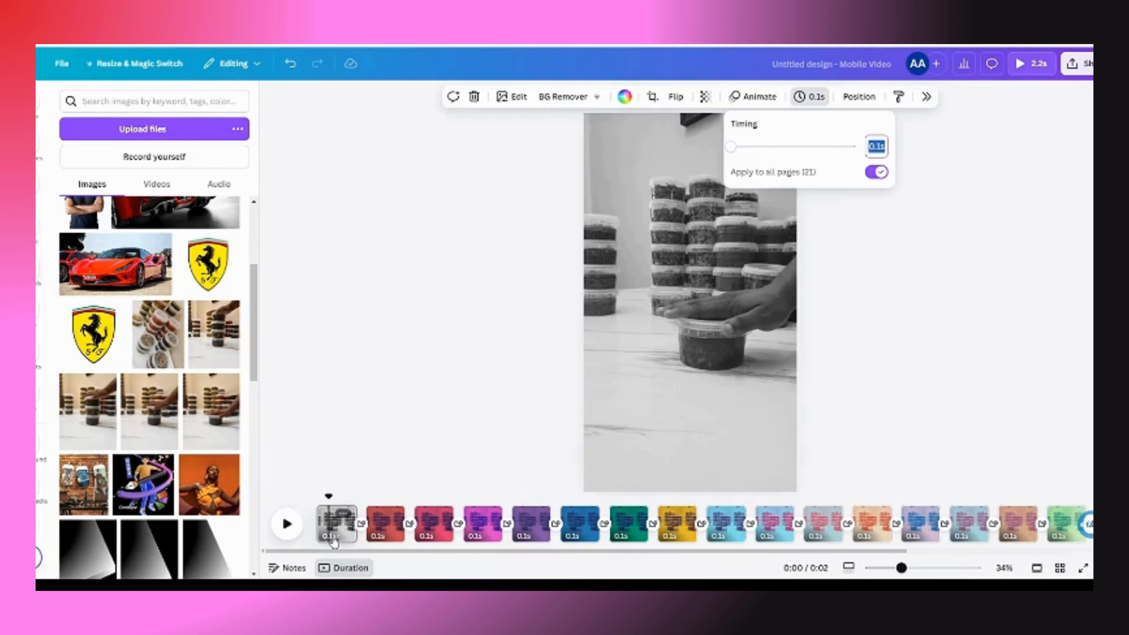
text(0.2)
key(Return)
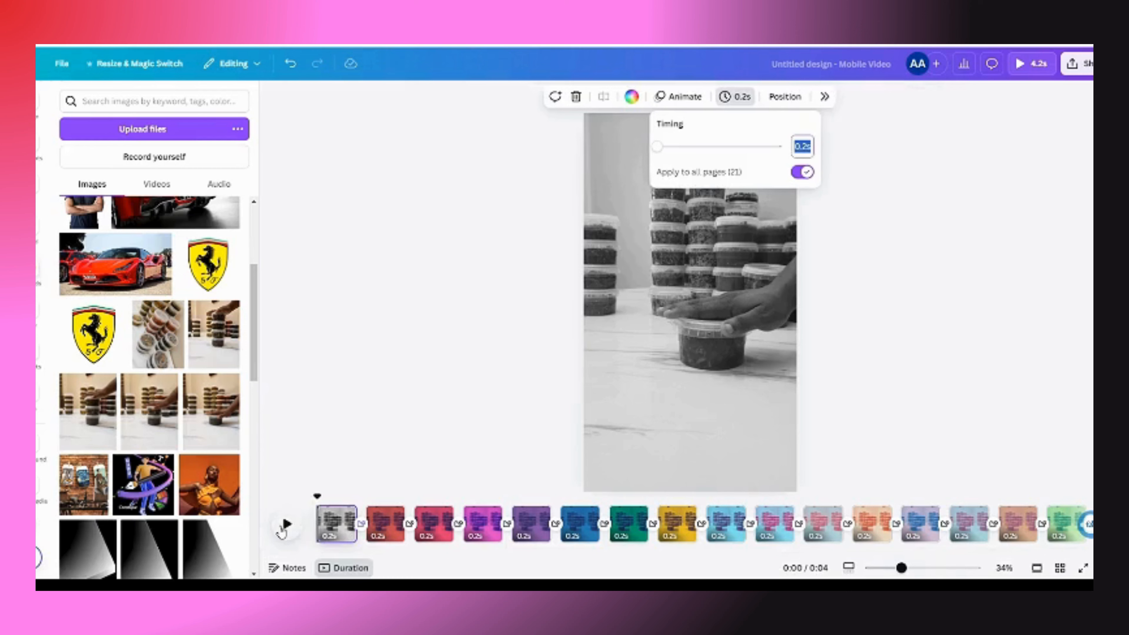
click(285, 525)
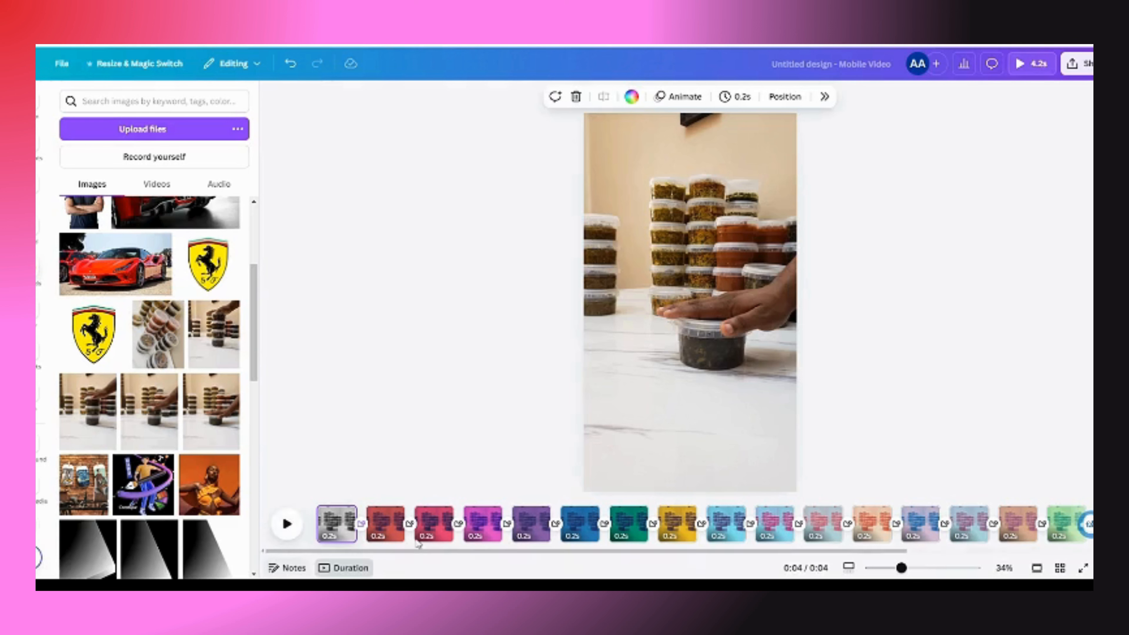
Step: Paste the copied Daily Dine logo and "Everyday Lunch Delivery" text onto the last page
drag(458, 555, 835, 559)
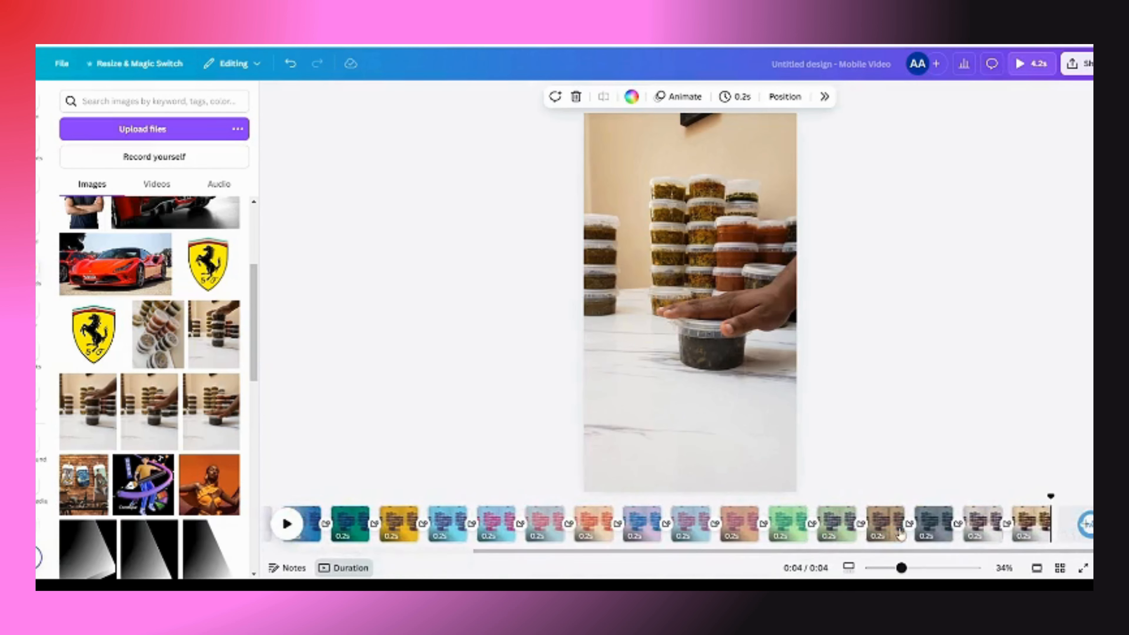
click(1031, 528)
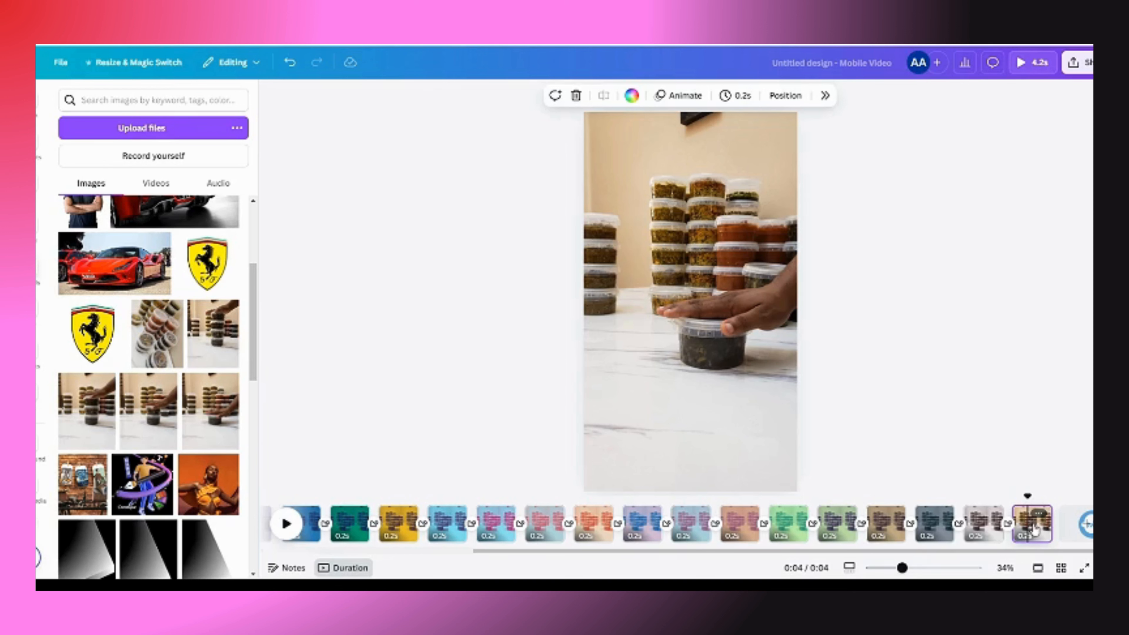
click(1035, 527)
key(ctrl+v)
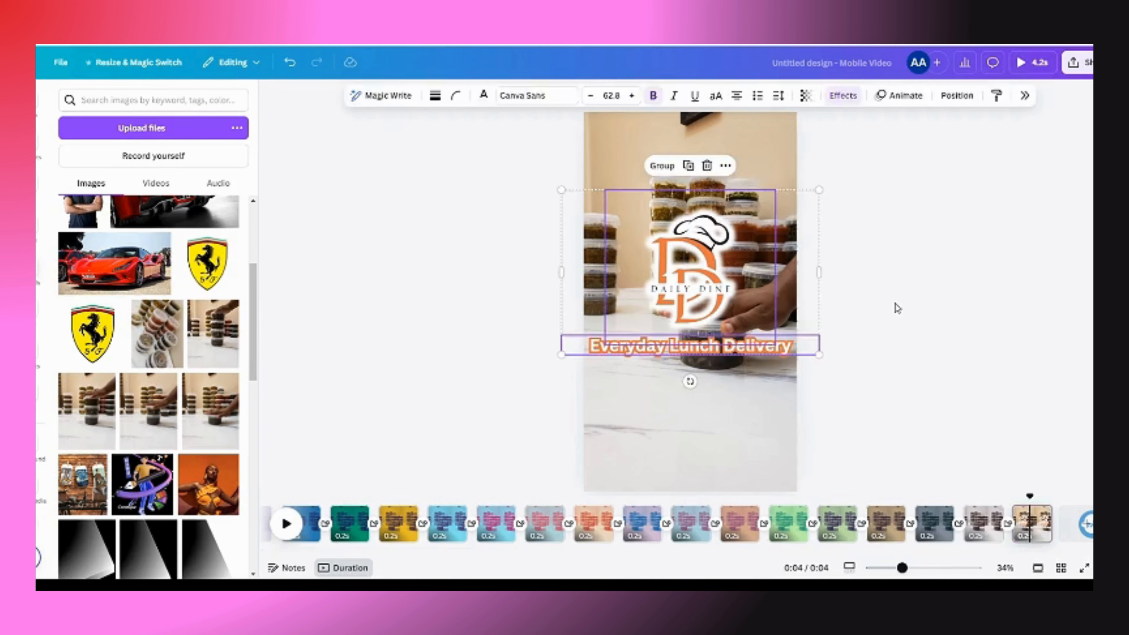
click(898, 308)
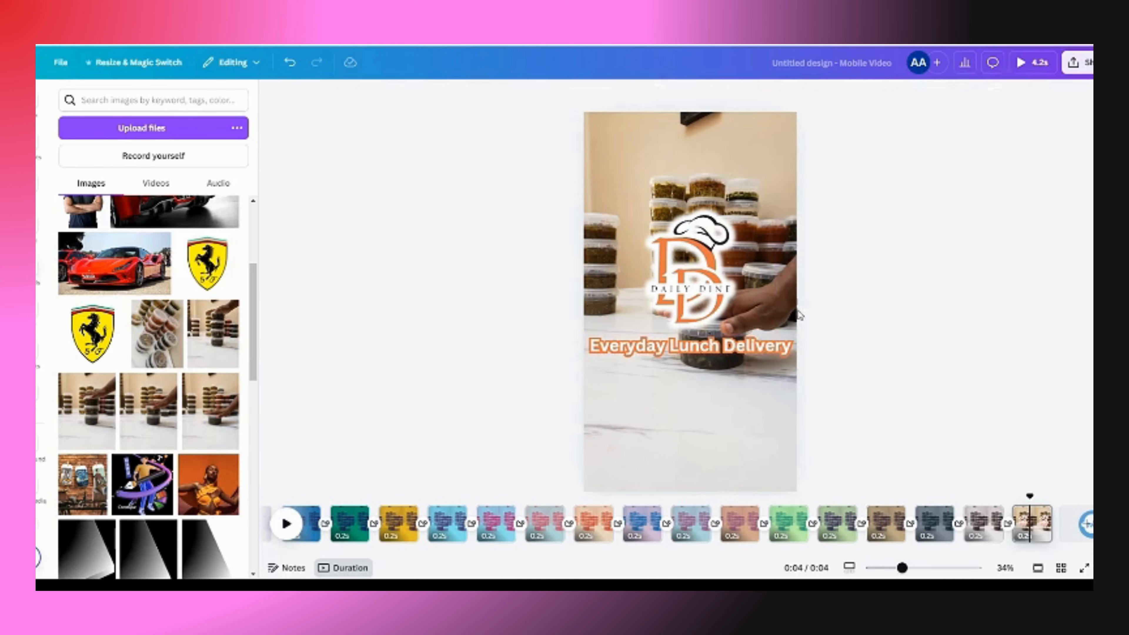
Step: Apply a Blur animation on enter to the Daily Dine logo and reduce its speed
click(681, 282)
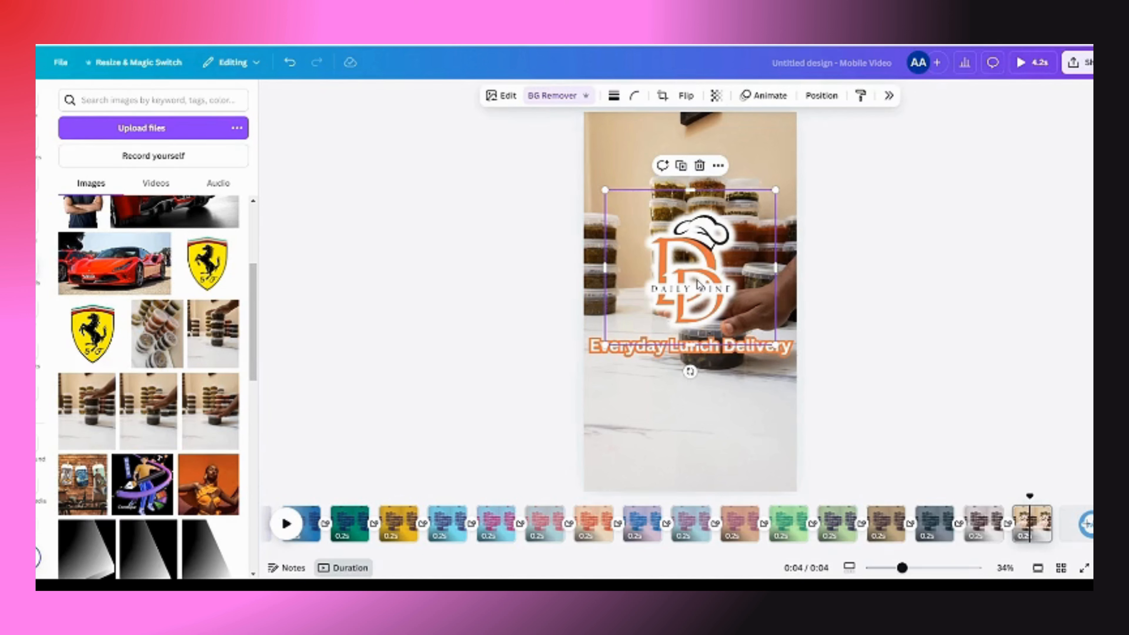
click(765, 96)
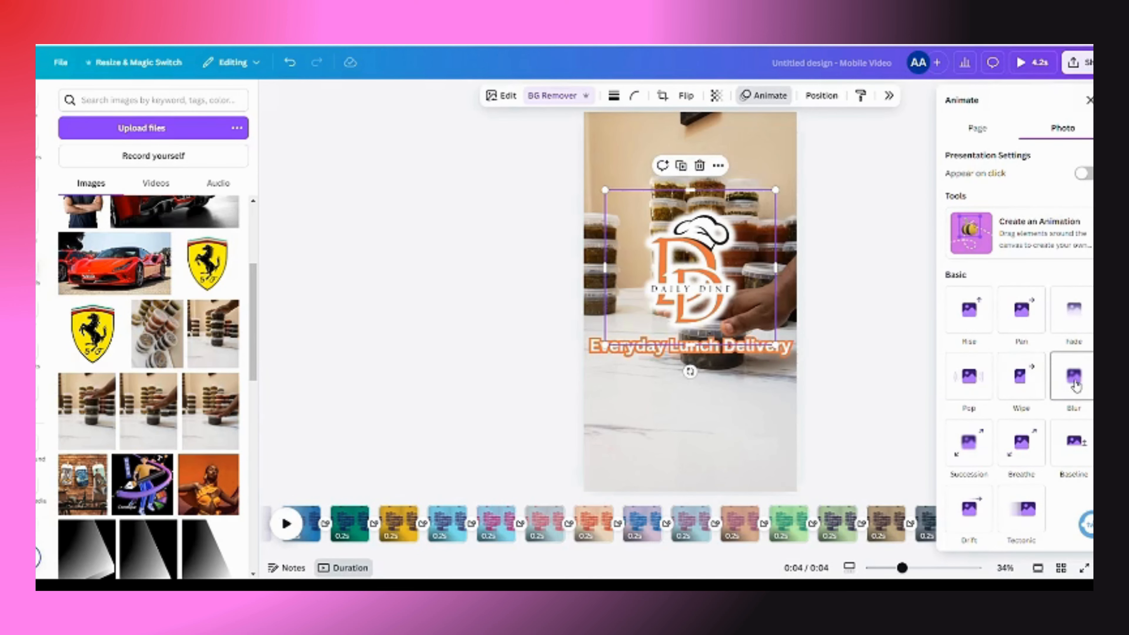
click(1076, 386)
click(1022, 471)
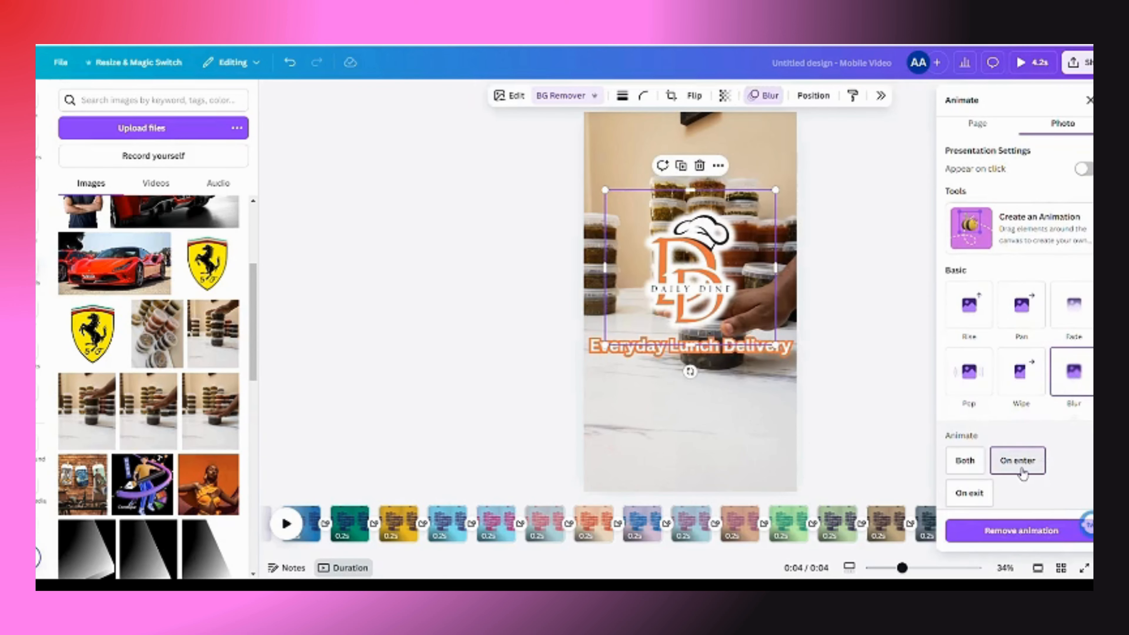
scroll(1023, 474, down, 3)
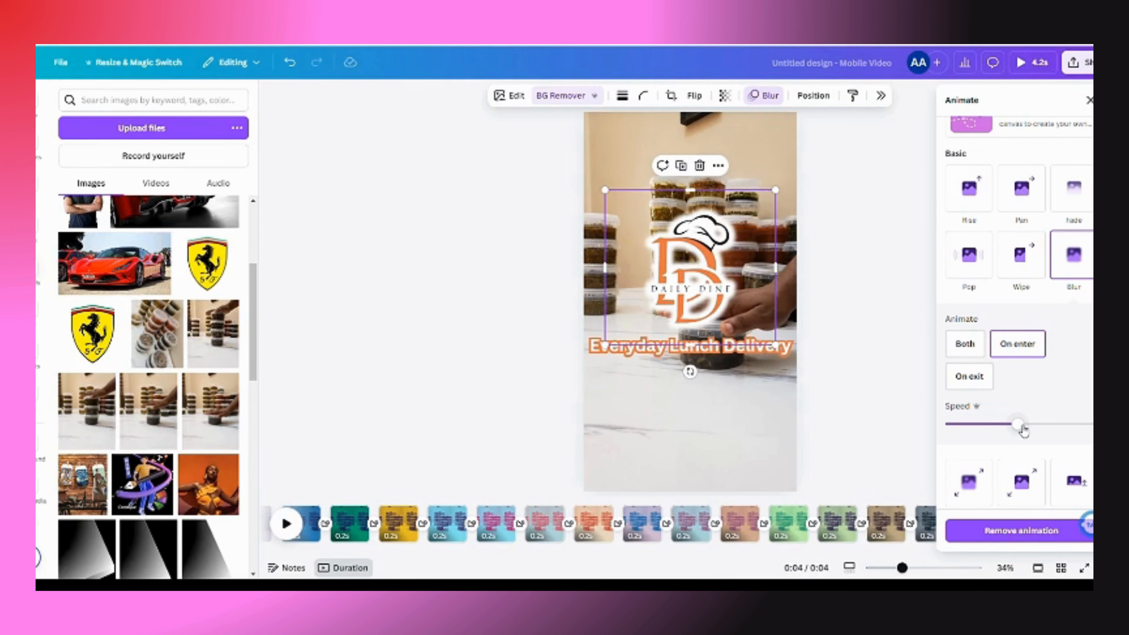
drag(1024, 431, 970, 429)
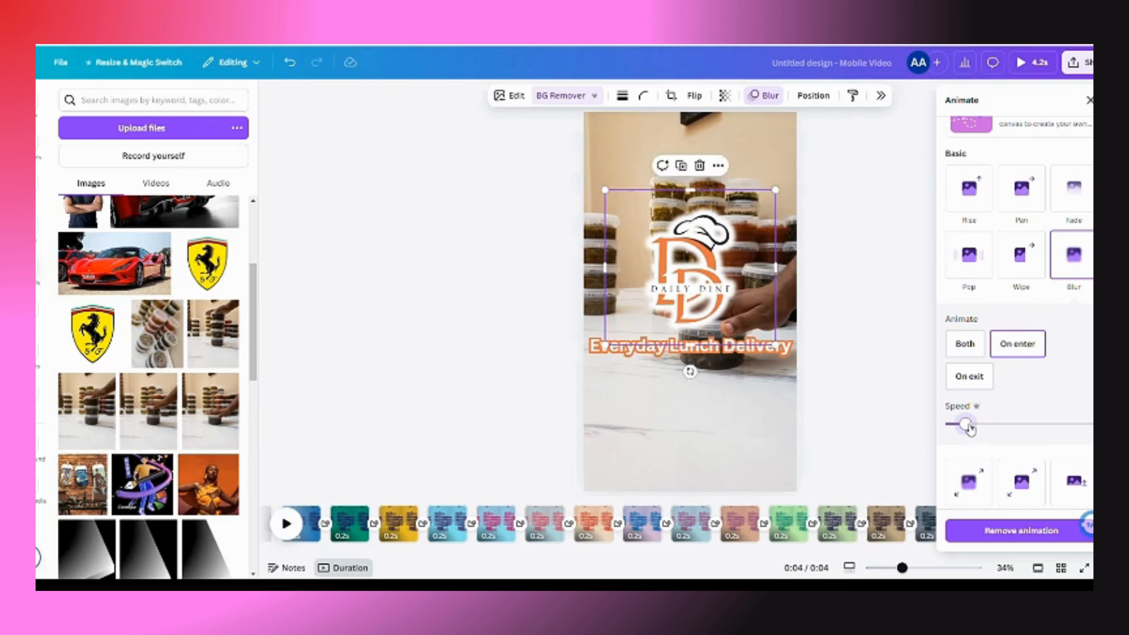
click(780, 413)
Step: Reduce the speed of the Typewriter animation on the "Everyday Lunch Delivery" text and leave the animation settings
click(763, 351)
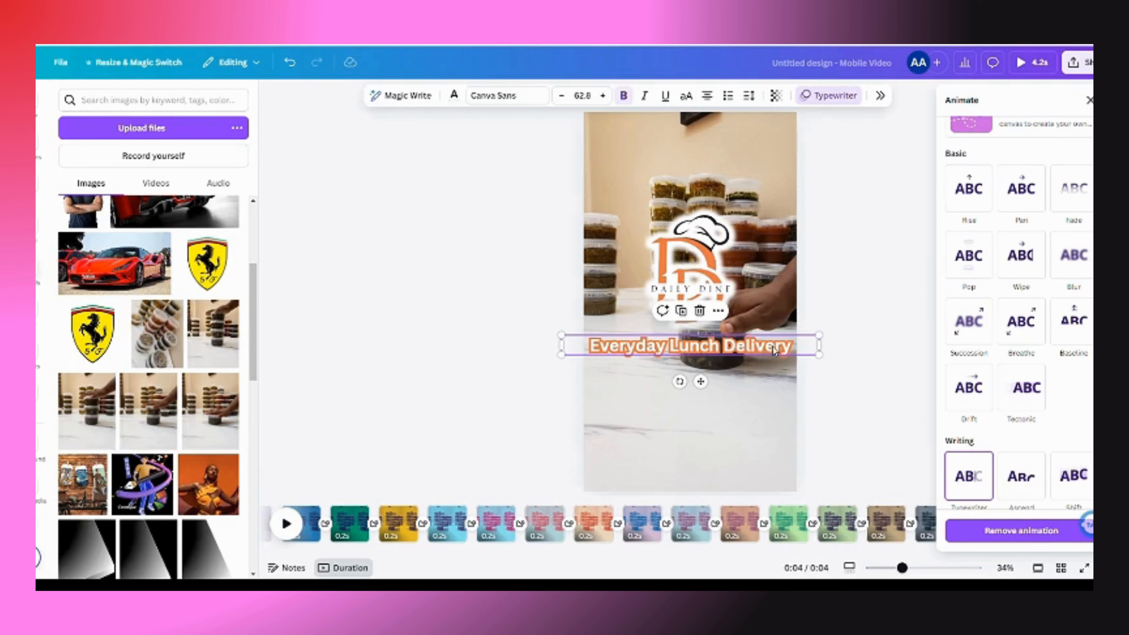
scroll(1018, 425, down, 1)
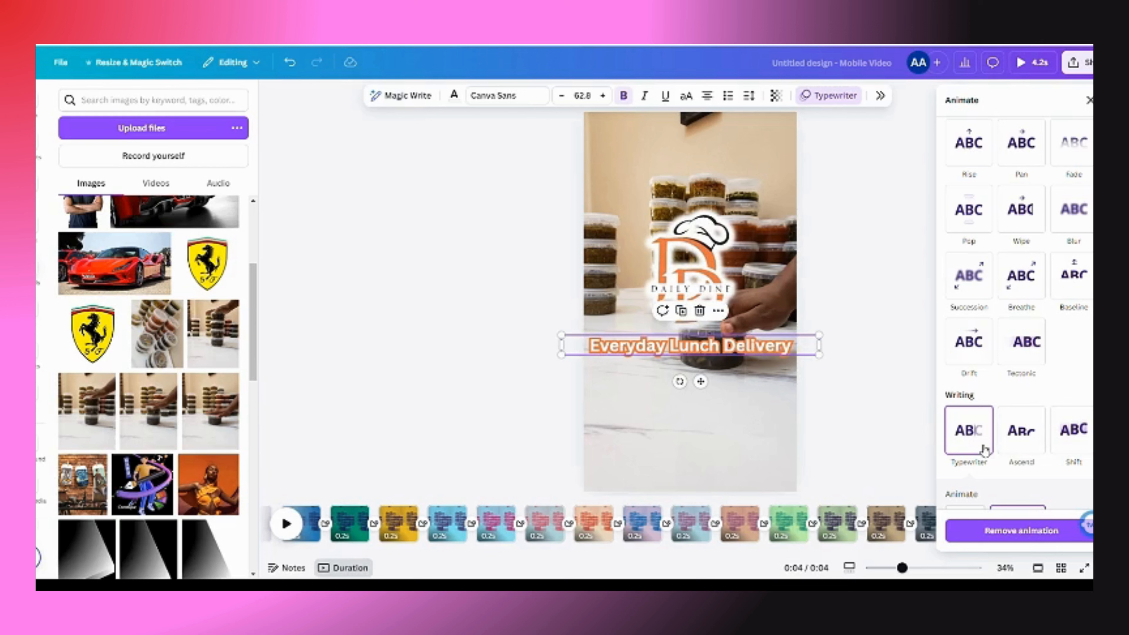
scroll(985, 451, down, 3)
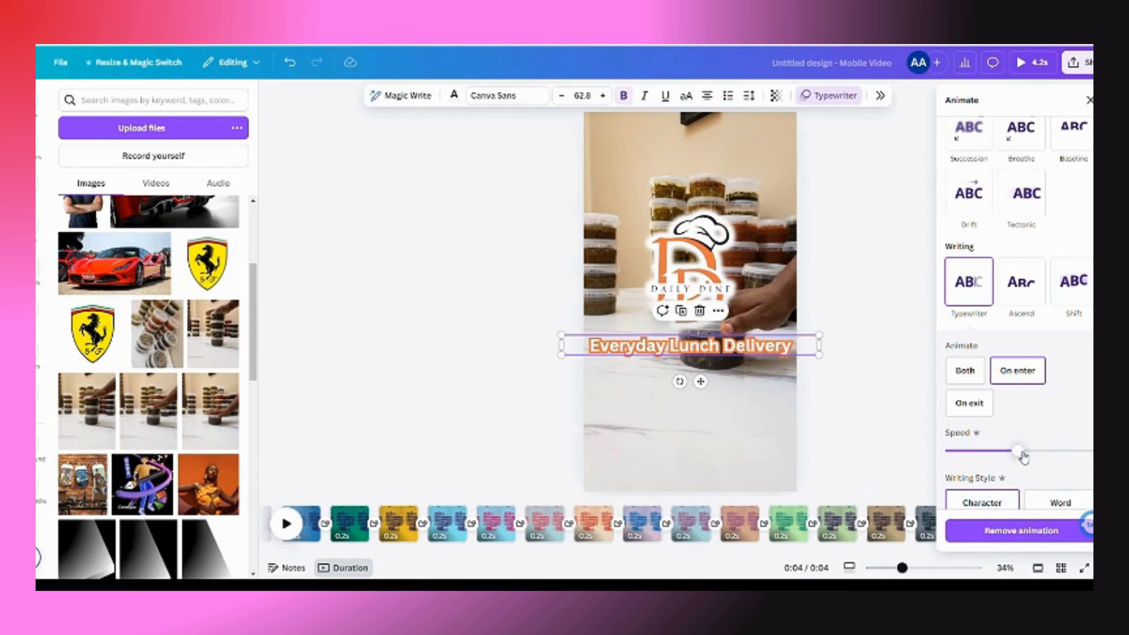
drag(1018, 454, 964, 463)
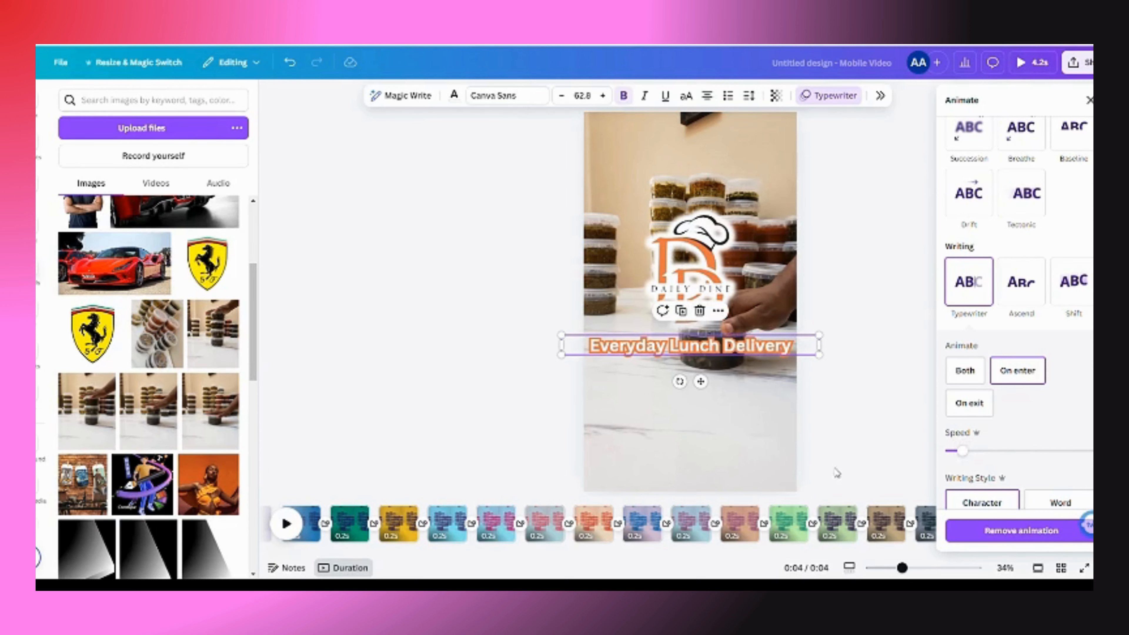
click(689, 448)
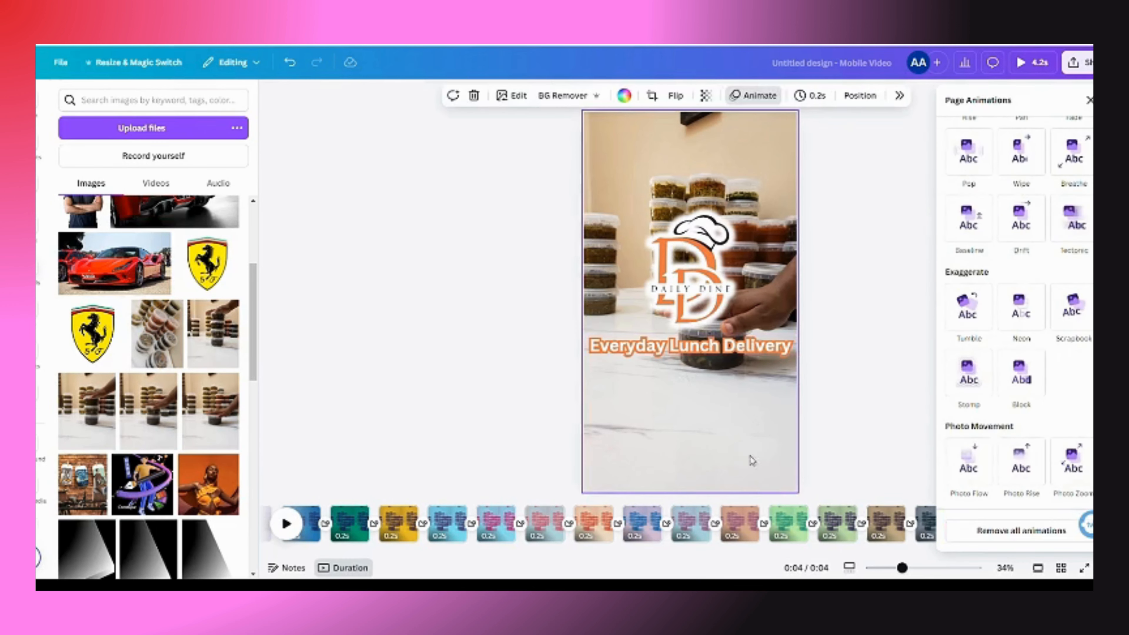
click(843, 436)
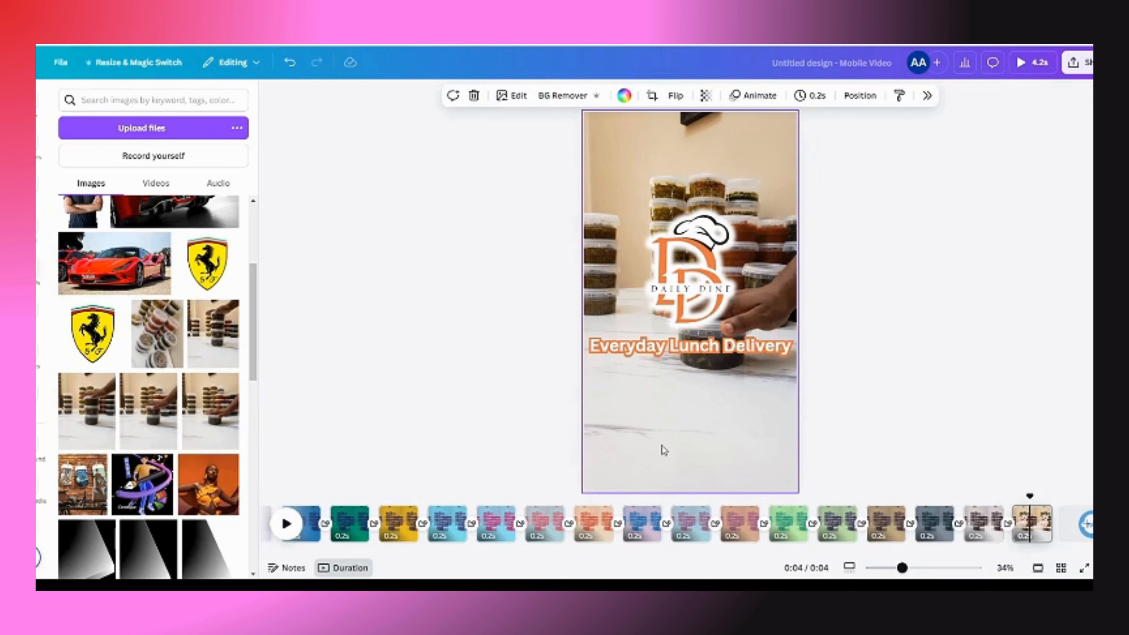
Step: Set the last page's duration to 10 seconds, with applying the timing to all pages switched off
click(1024, 536)
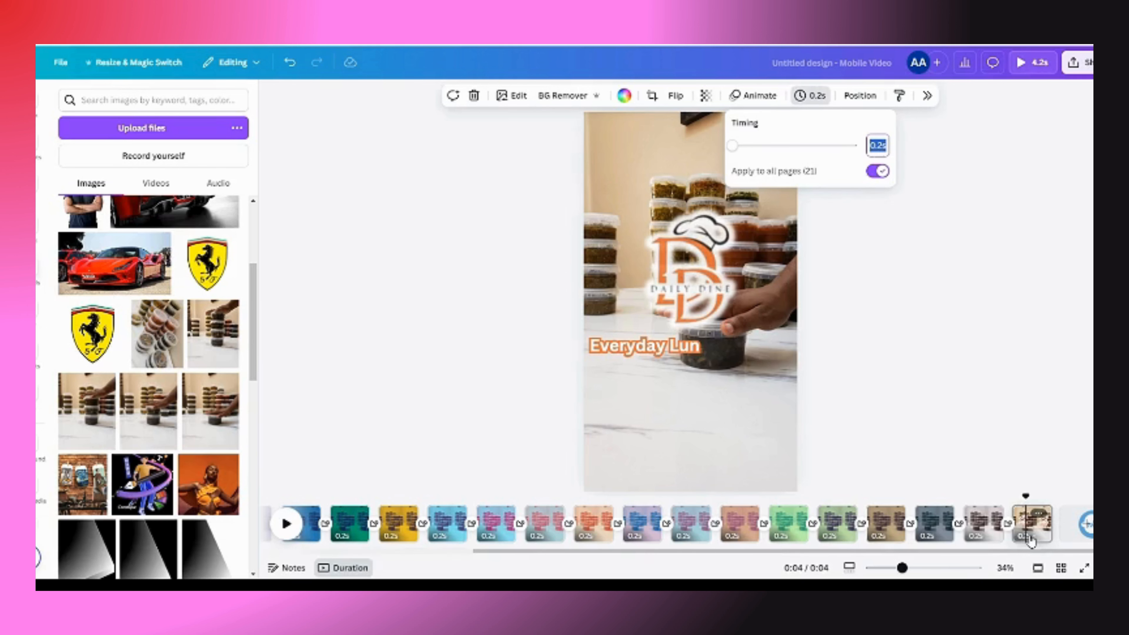
click(878, 173)
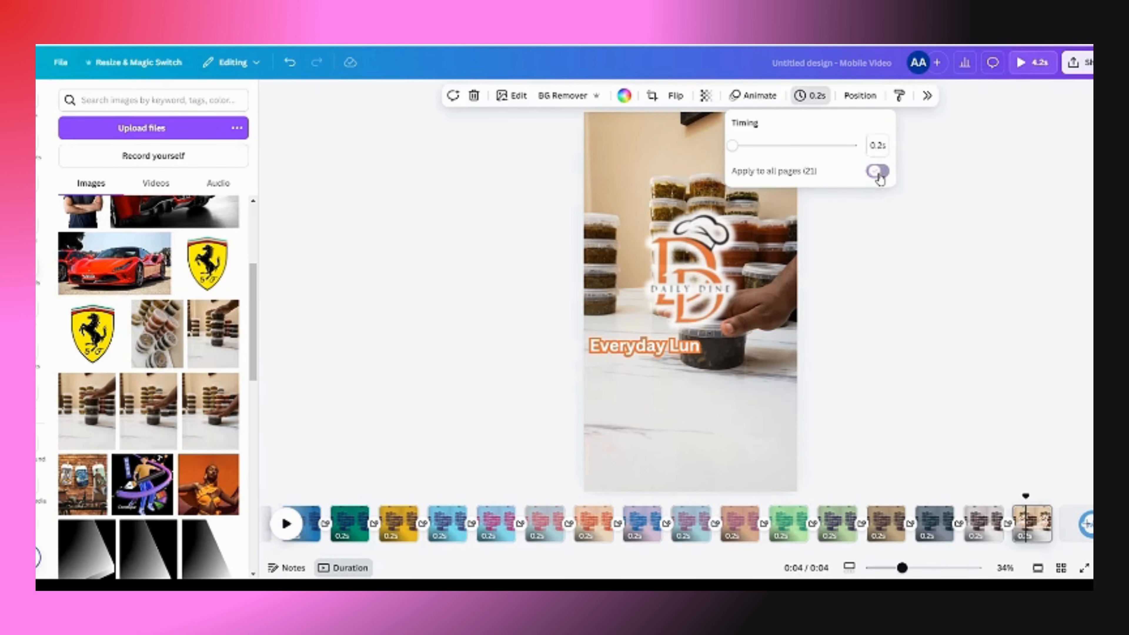
click(882, 149)
text(10)
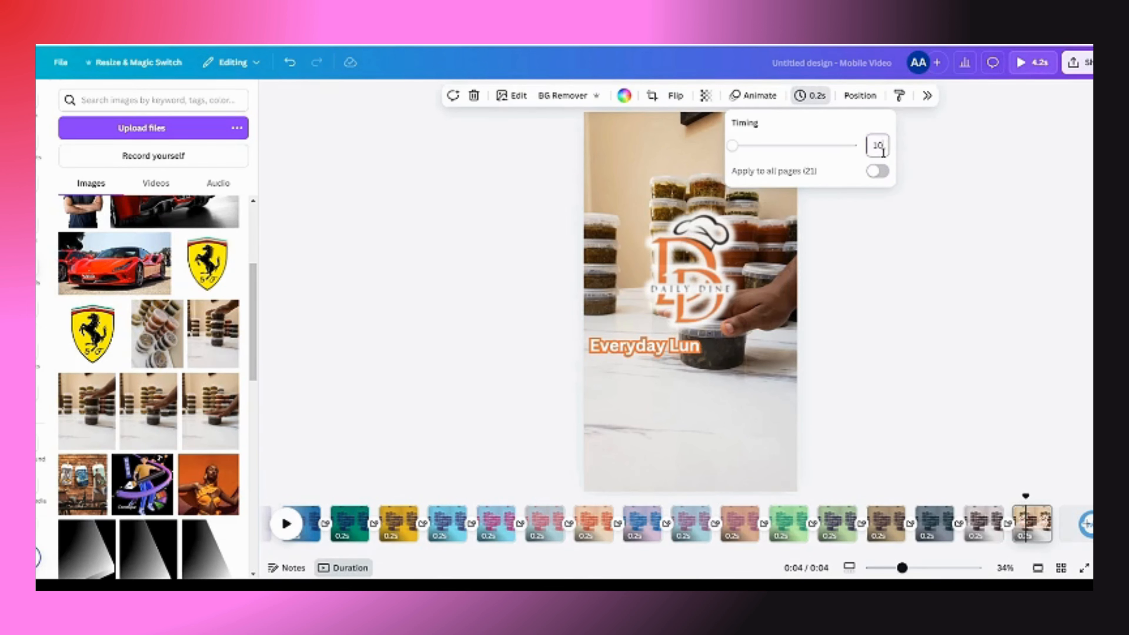